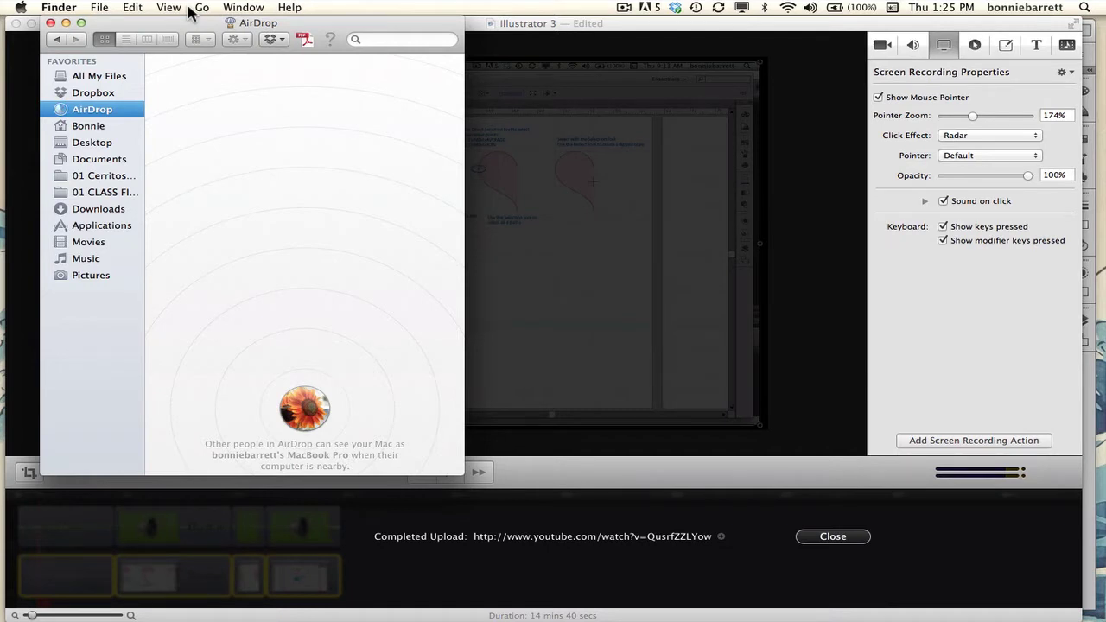
Open Finder's Go menu to show its list of folder destinations.
{"action": "left_click", "coordinate": [200, 8]}
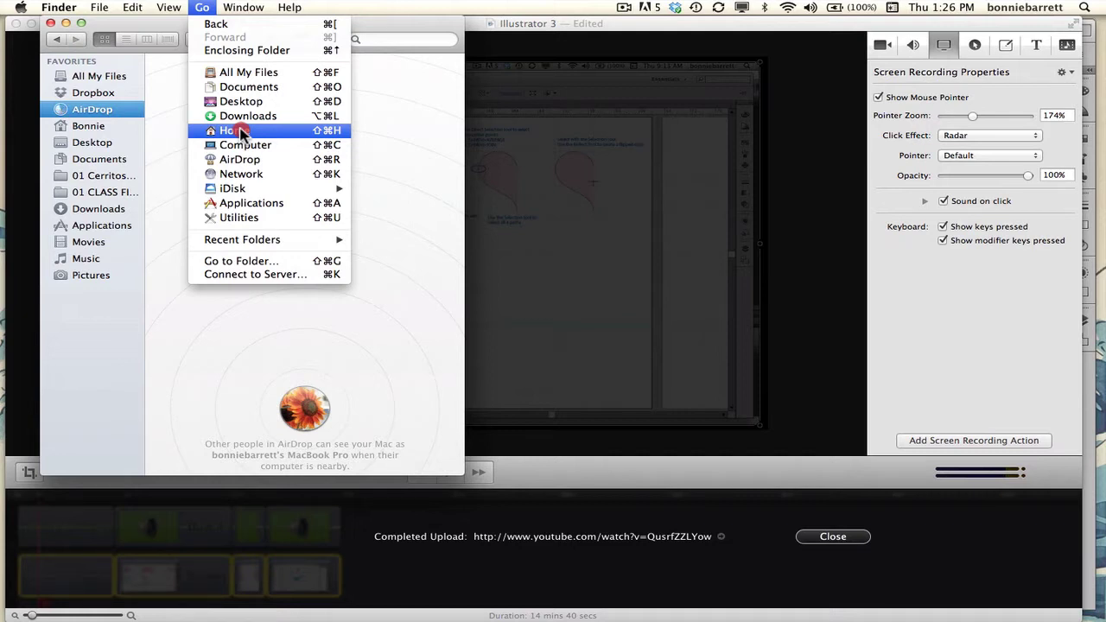
Open the hidden user Library > Preferences folder in column view and enlarge the Finder window.
{"action": "key", "text": "alt"}
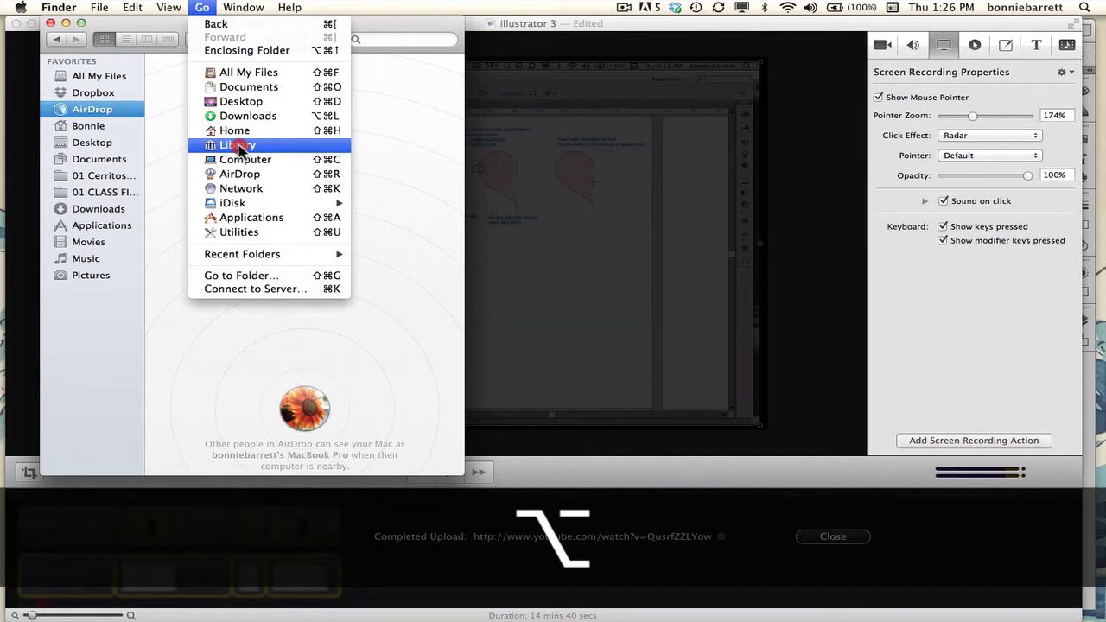
{"action": "left_click", "coordinate": [241, 147]}
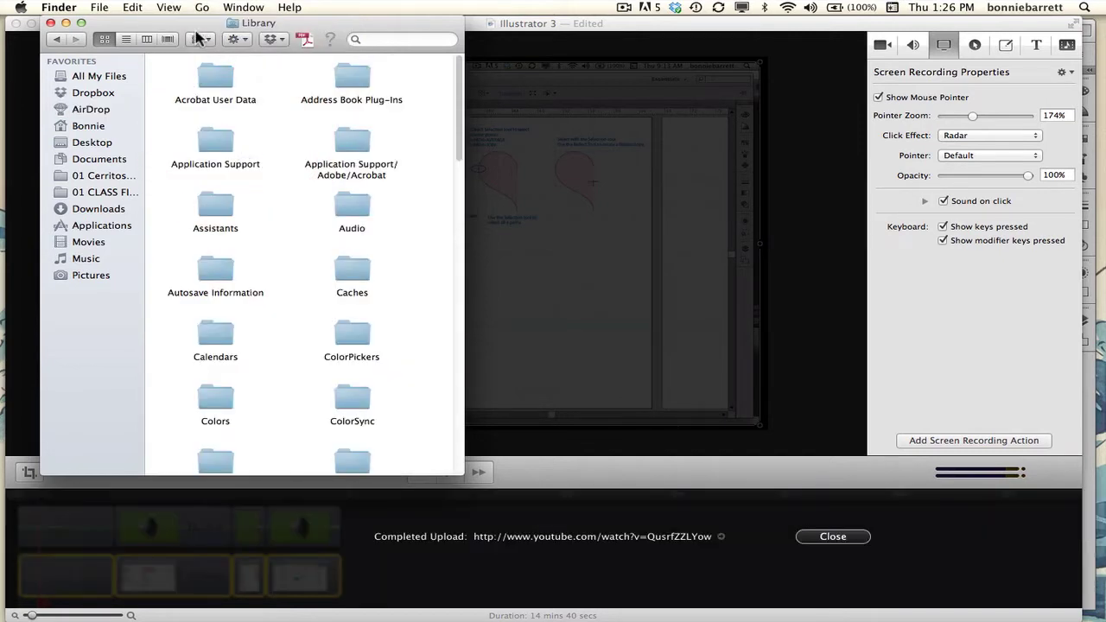
{"action": "left_click", "coordinate": [147, 39]}
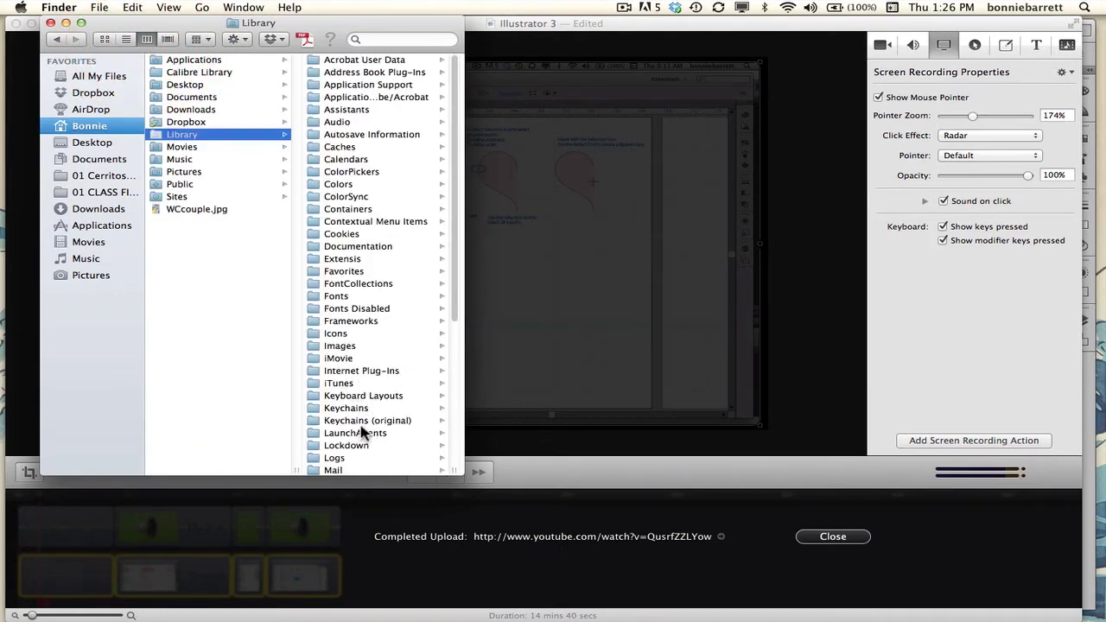
{"action": "left_click", "coordinate": [455, 309]}
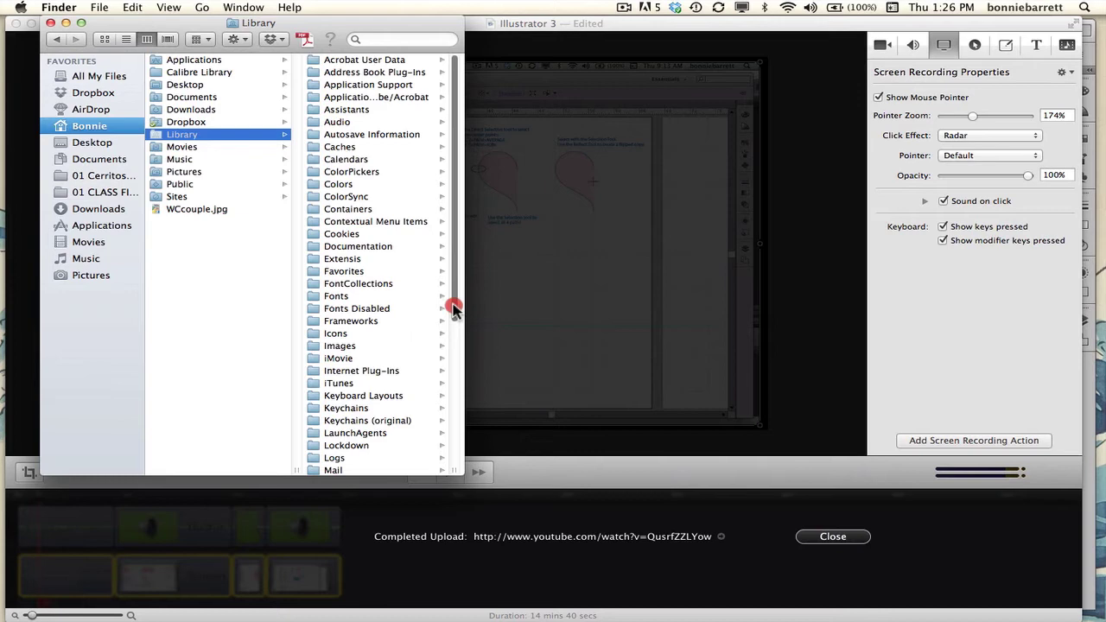
{"action": "left_click_drag", "start_coordinate": [455, 308], "coordinate": [437, 389]}
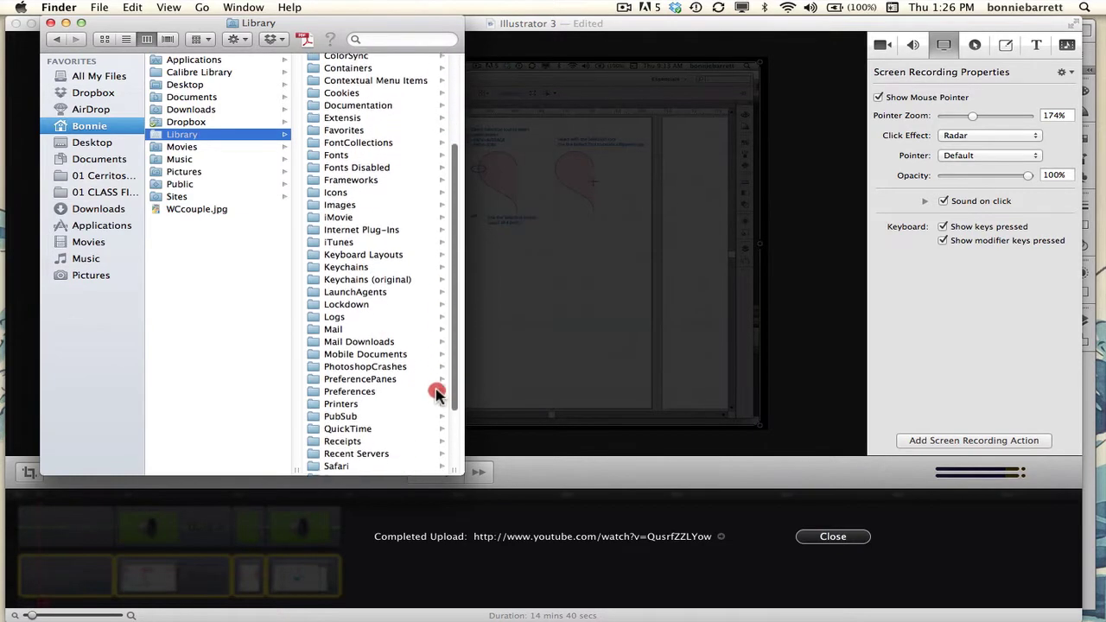
{"action": "left_click", "coordinate": [369, 395]}
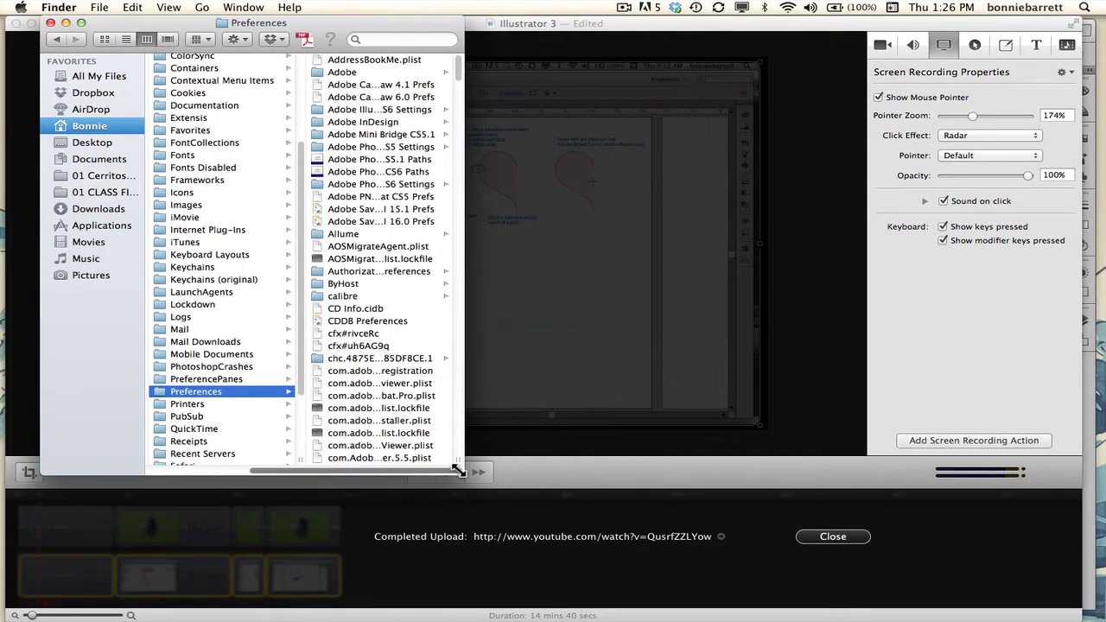
{"action": "left_click_drag", "start_coordinate": [458, 471], "coordinate": [702, 523]}
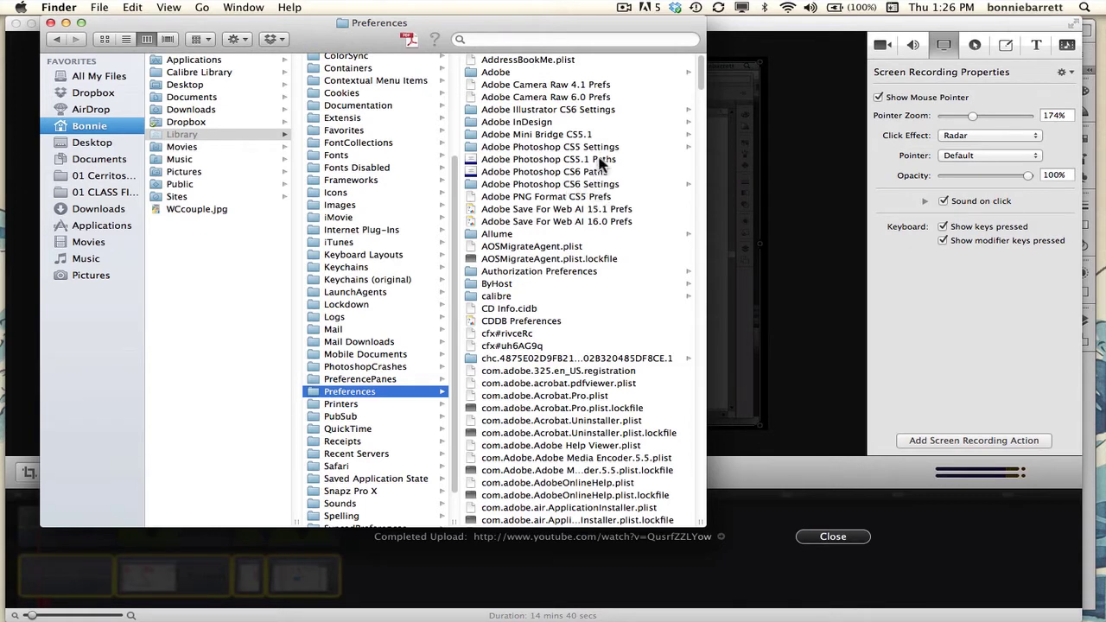
Move Adobe Illustrator Prefs from Adobe Illustrator CS6 Settings/en_US to the Trash.
{"action": "left_click", "coordinate": [600, 111]}
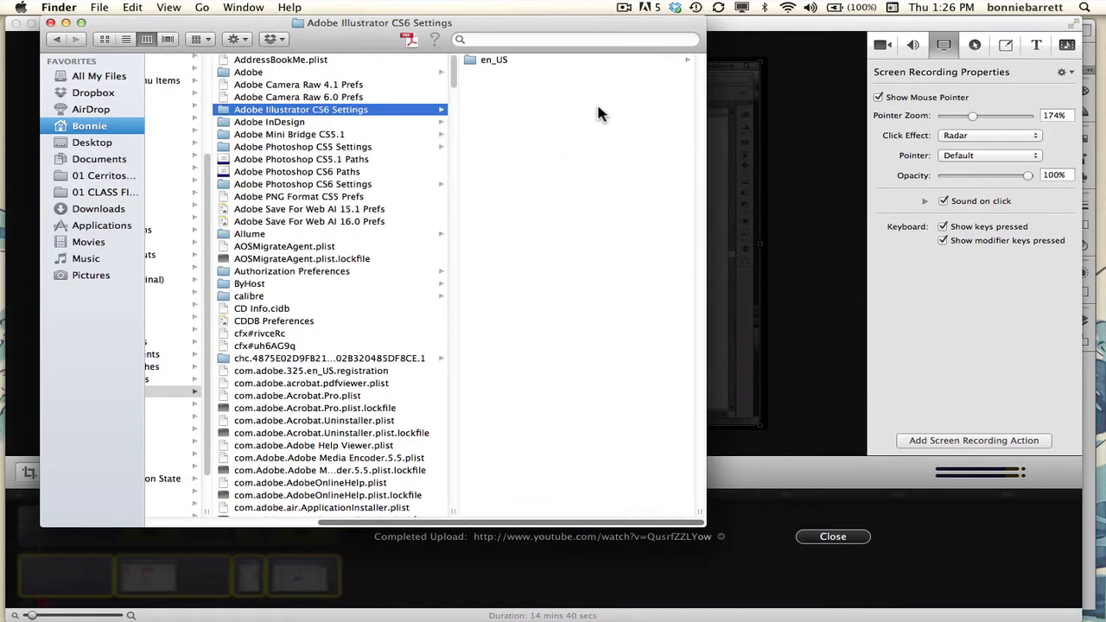
{"action": "left_click", "coordinate": [496, 60]}
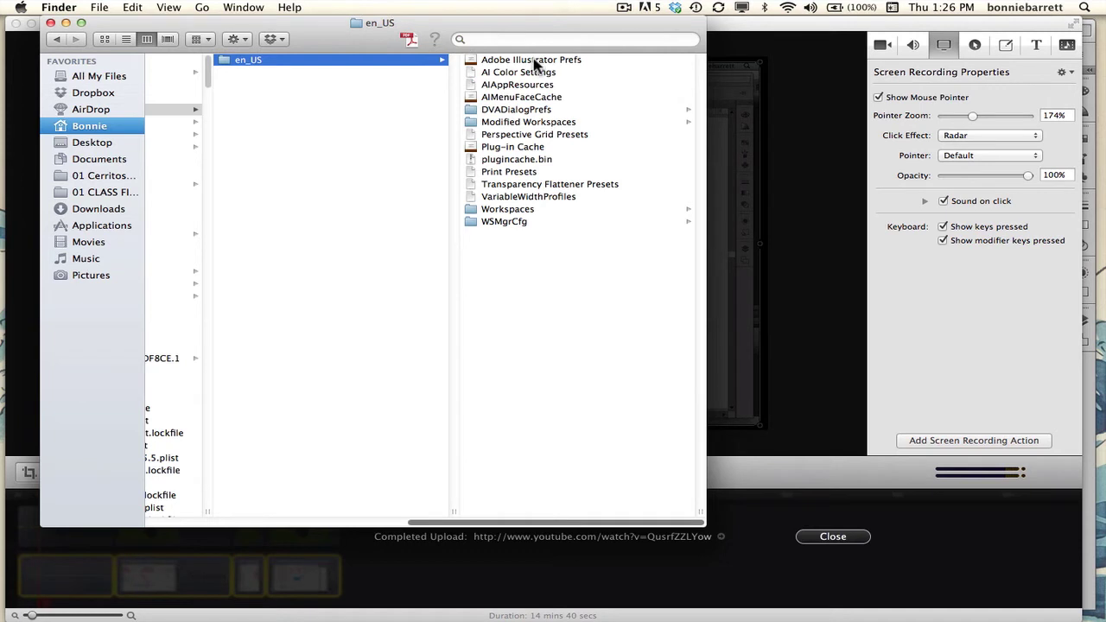
{"action": "left_click", "coordinate": [534, 62]}
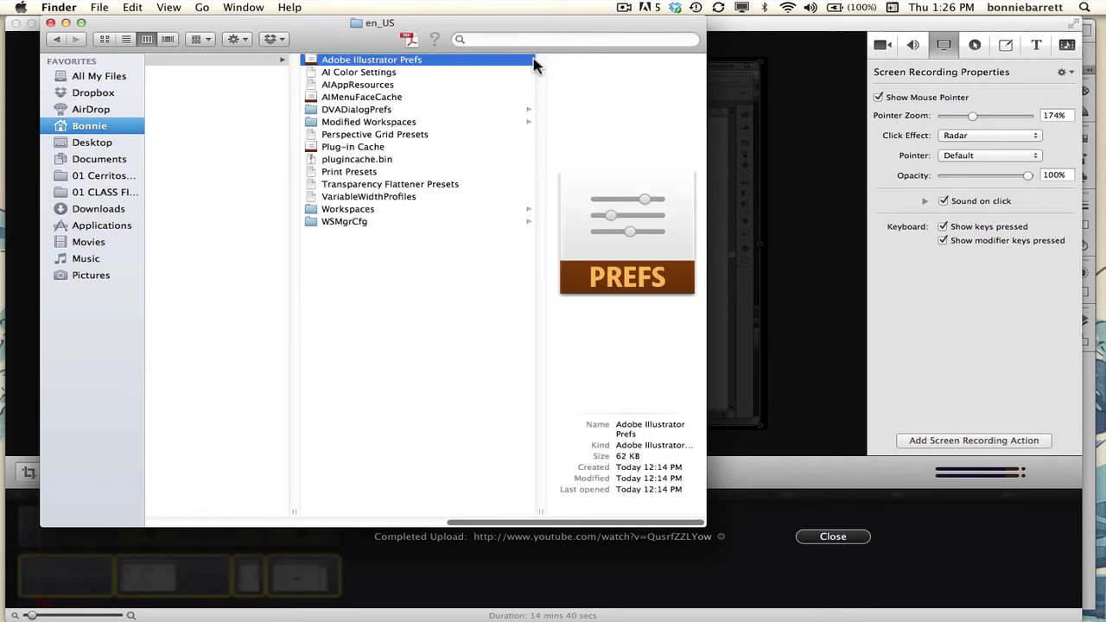
{"action": "right_click", "coordinate": [354, 63]}
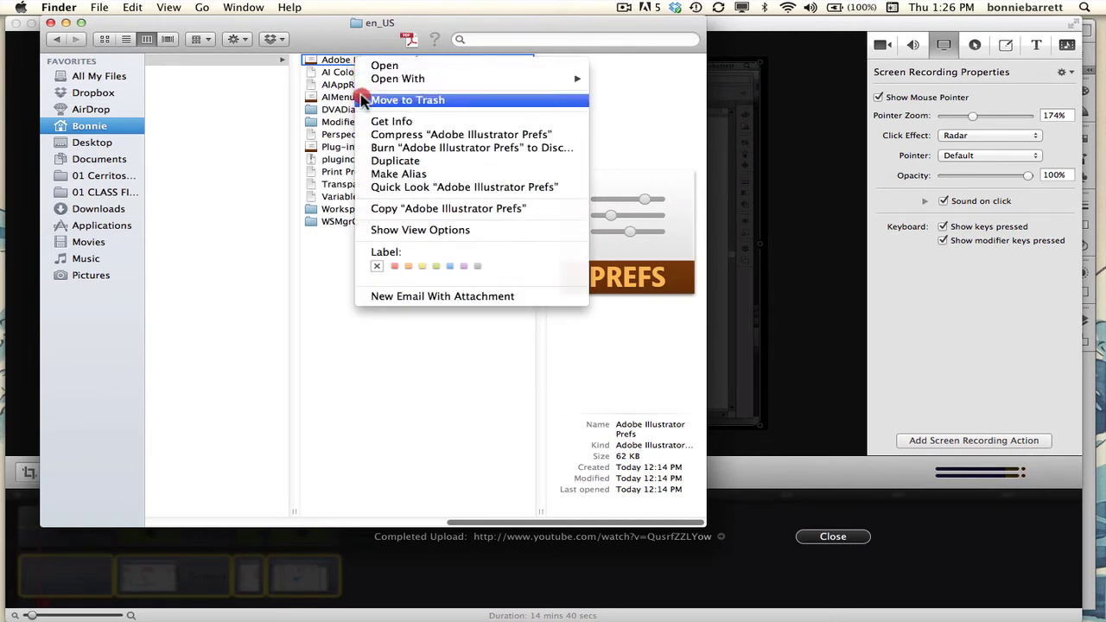
{"action": "left_click", "coordinate": [361, 101]}
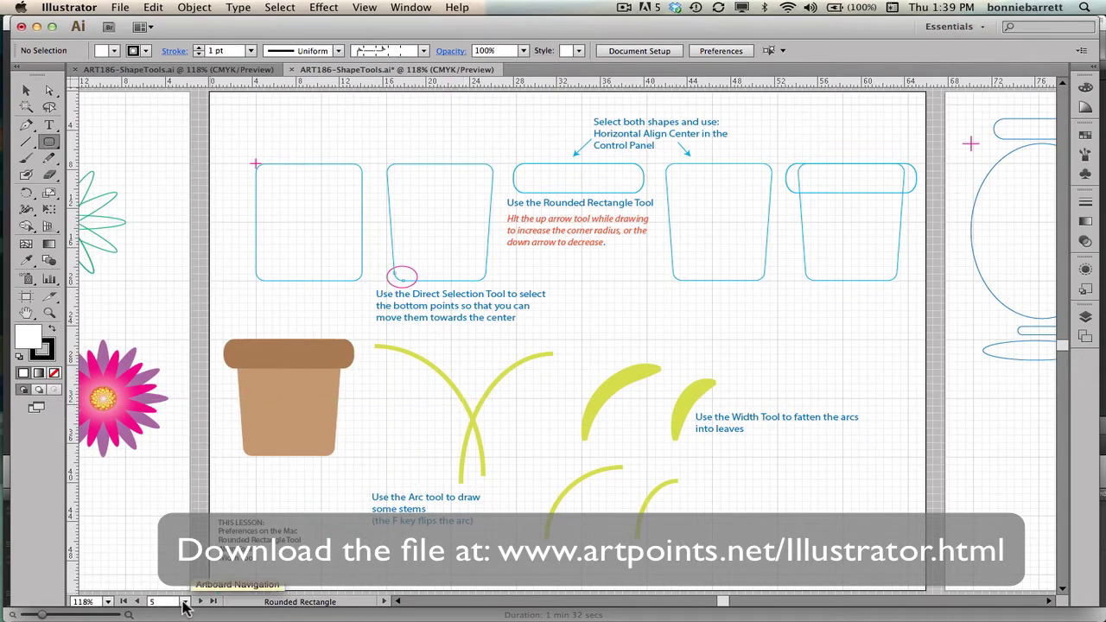
Keep artboard 5 active and draw a rounded rectangle over the first pot outline.
{"action": "left_click", "coordinate": [184, 603]}
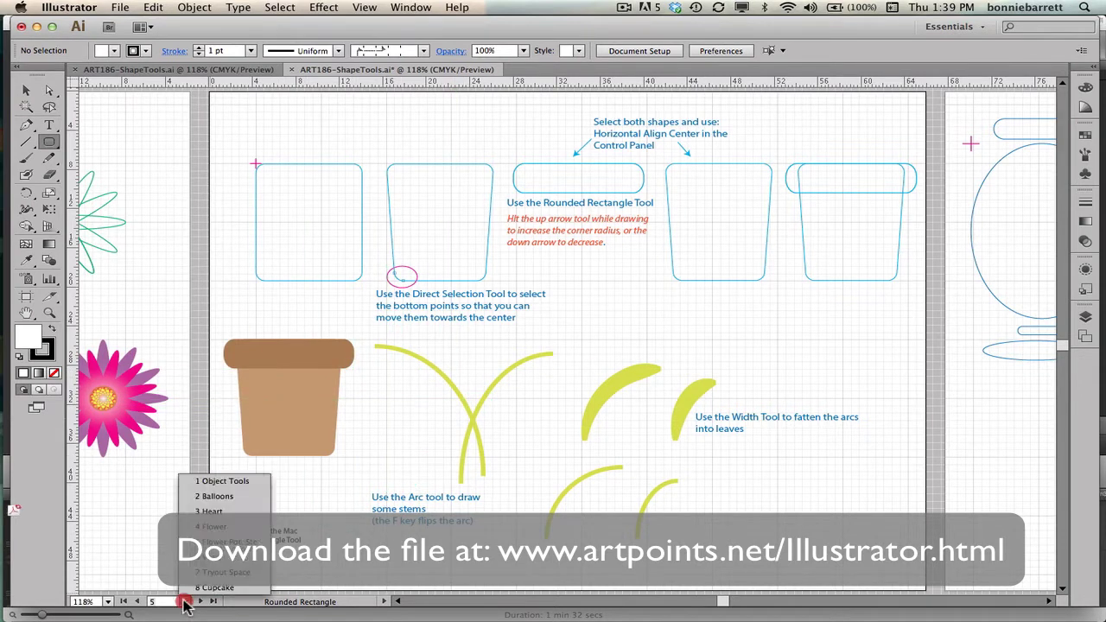
{"action": "left_click", "coordinate": [205, 538]}
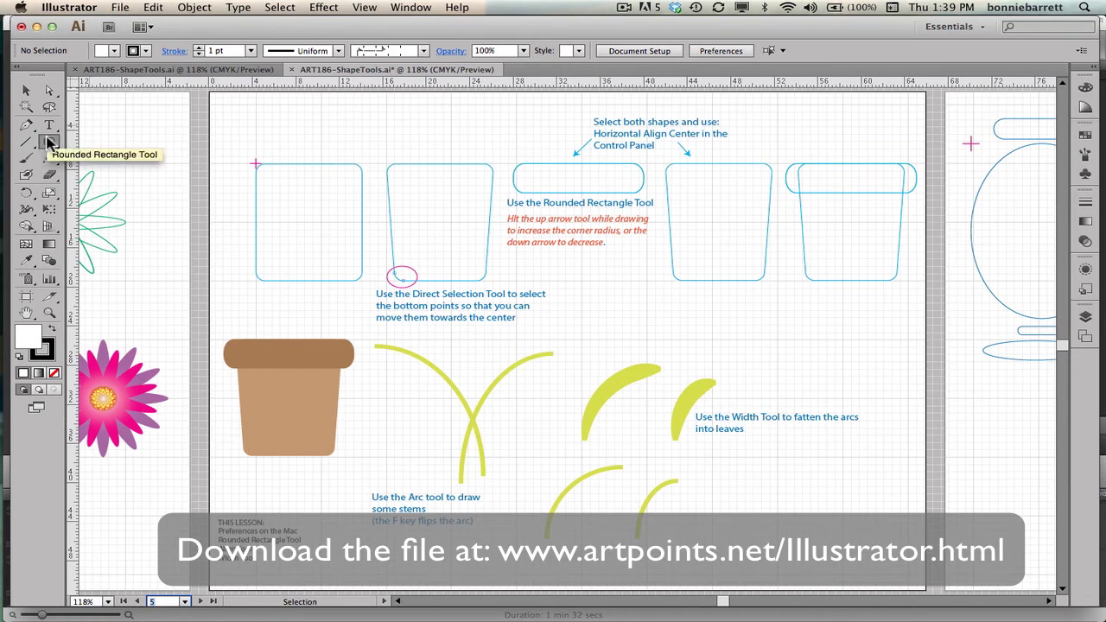
{"action": "left_click_drag", "start_coordinate": [50, 143], "coordinate": [102, 160]}
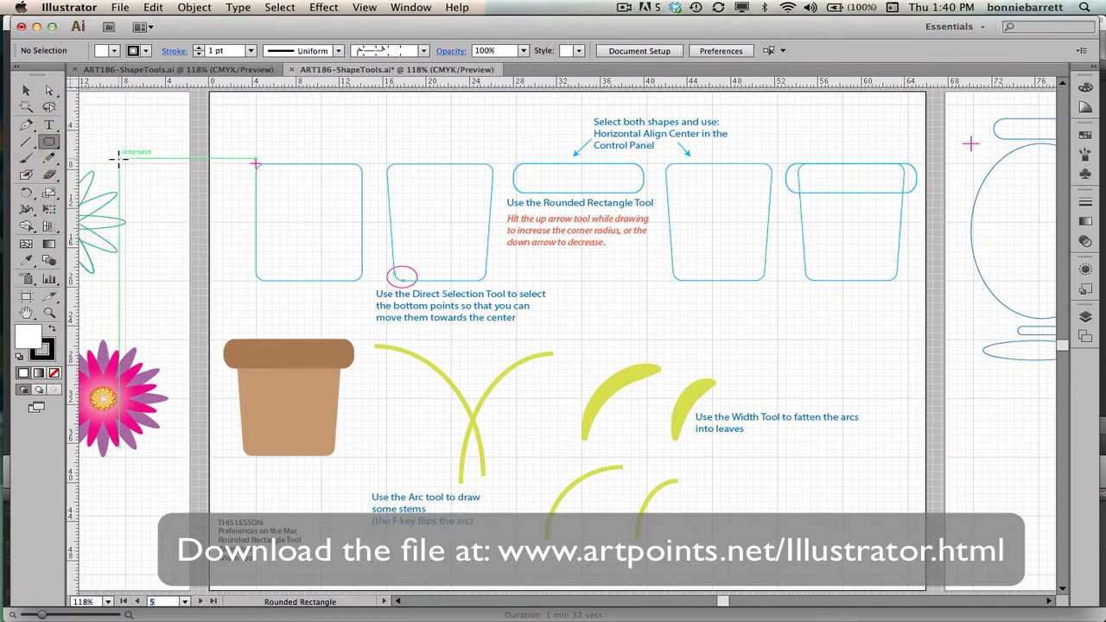
{"action": "left_click_drag", "start_coordinate": [256, 163], "coordinate": [360, 281]}
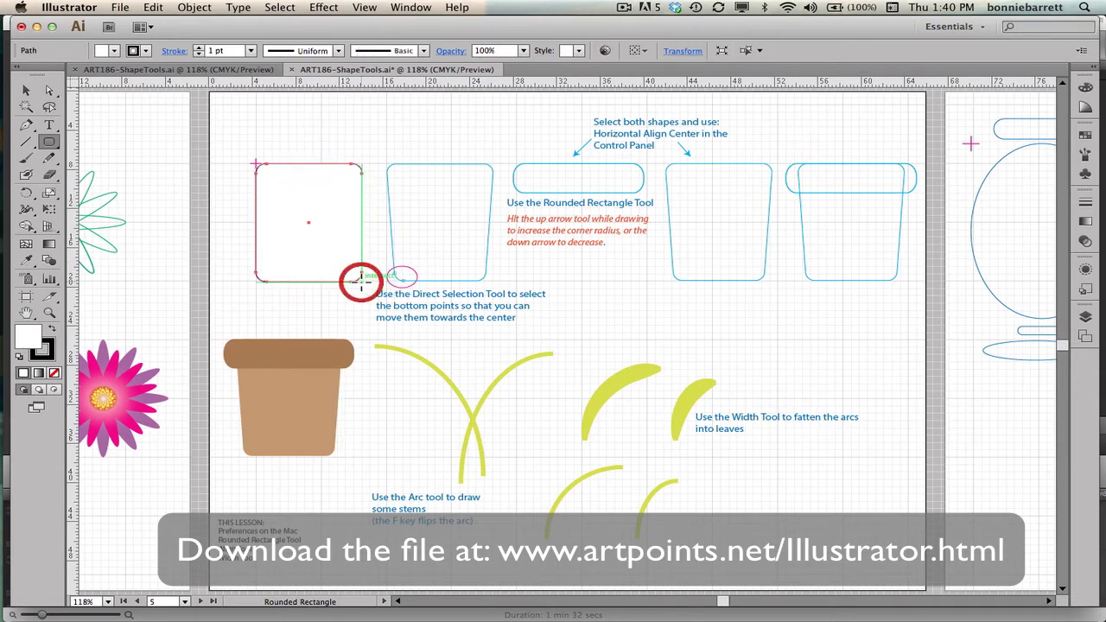
Zoom in on the rectangle's bottom, try reshaping the lower-left corner curve, then undo the edits.
{"action": "left_click", "coordinate": [50, 313]}
{"action": "left_click_drag", "start_coordinate": [244, 248], "coordinate": [381, 302]}
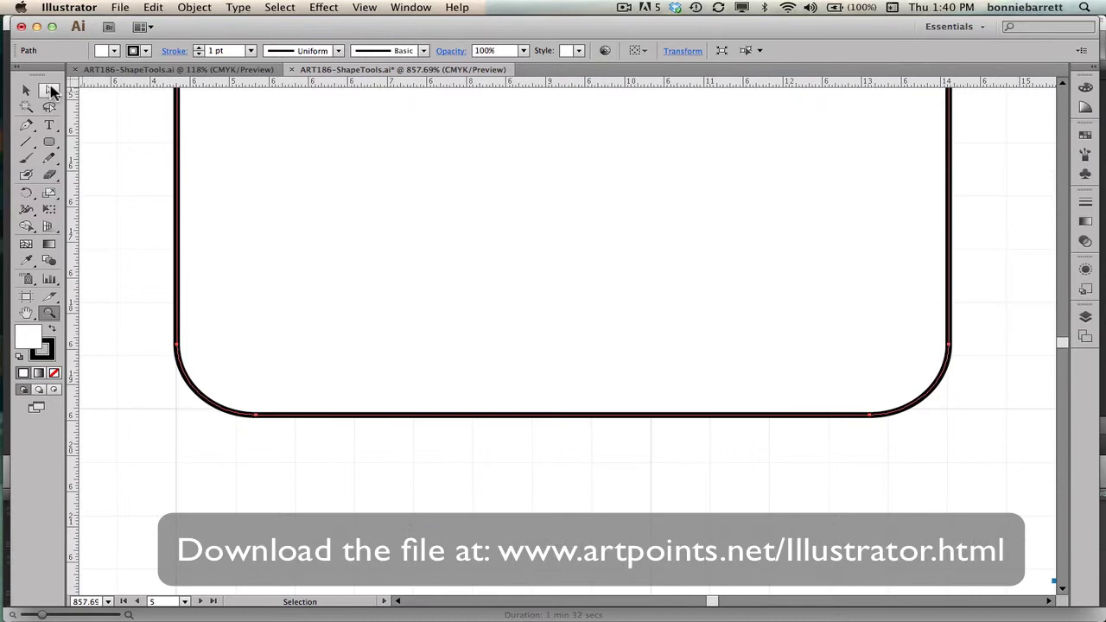
{"action": "left_click", "coordinate": [49, 90]}
{"action": "left_click", "coordinate": [149, 324]}
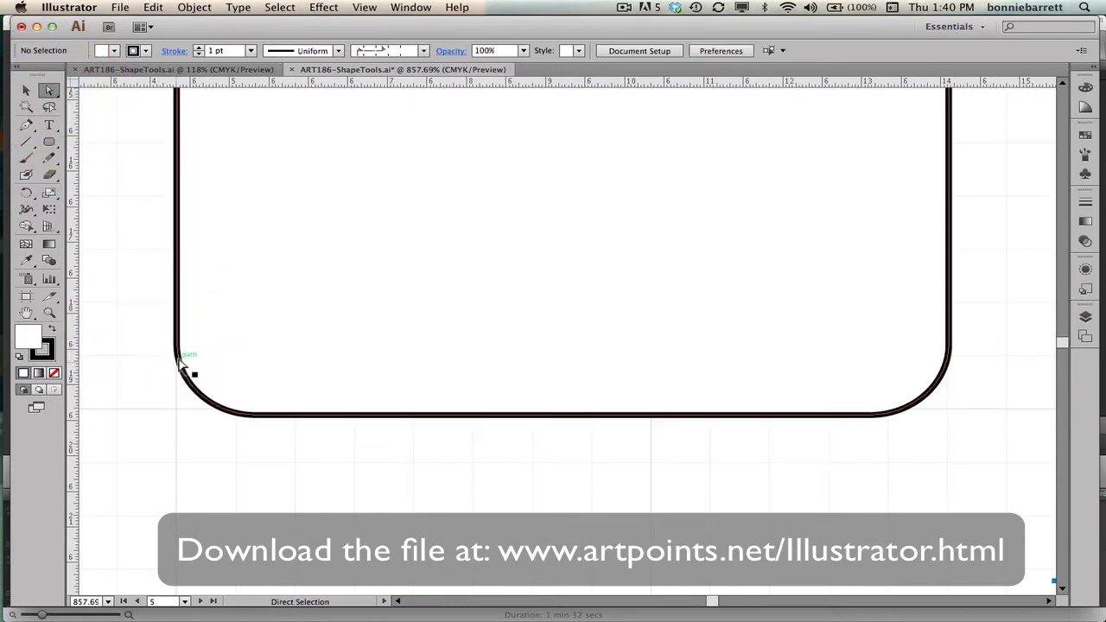
{"action": "left_click", "coordinate": [177, 358]}
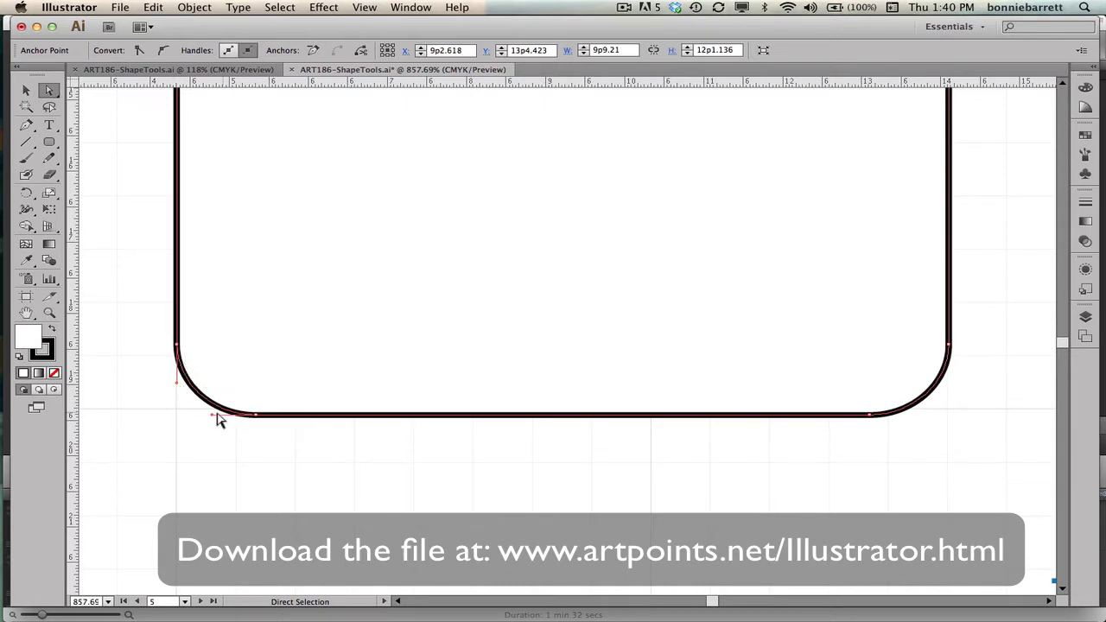
{"action": "left_click_drag", "start_coordinate": [212, 414], "coordinate": [259, 370]}
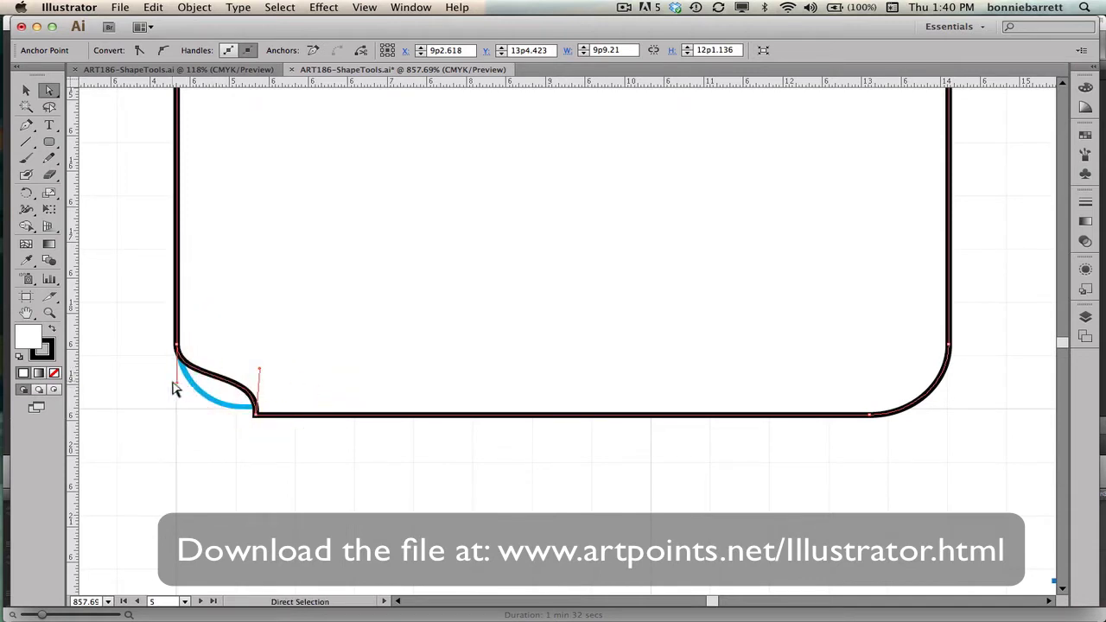
{"action": "left_click_drag", "start_coordinate": [178, 383], "coordinate": [249, 331]}
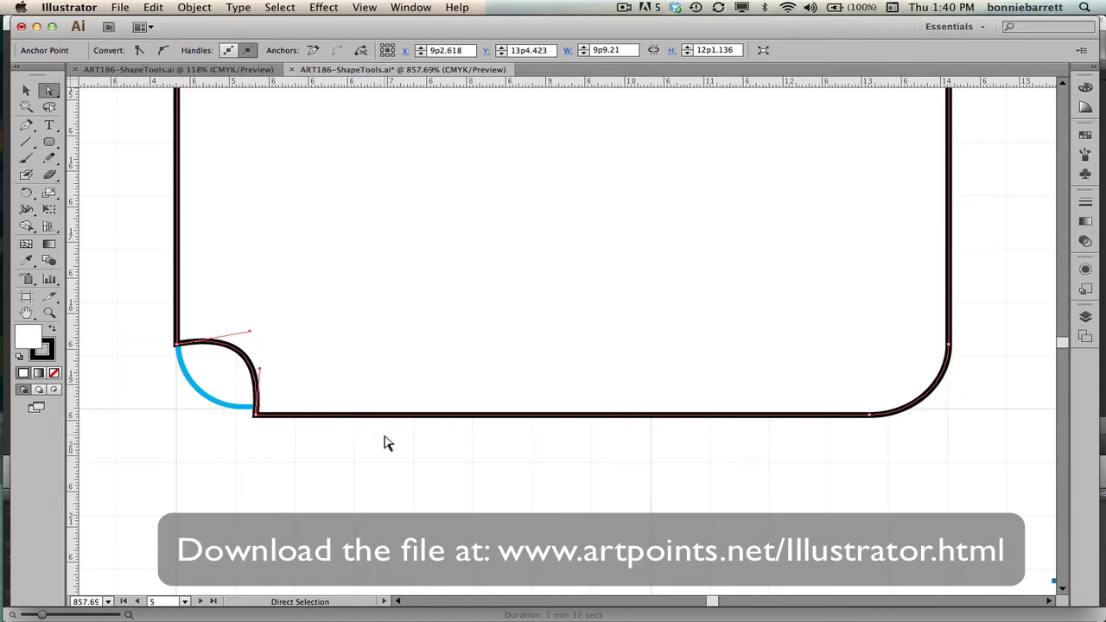
{"action": "key", "text": "super+z"}
{"action": "key", "text": "super+z"}
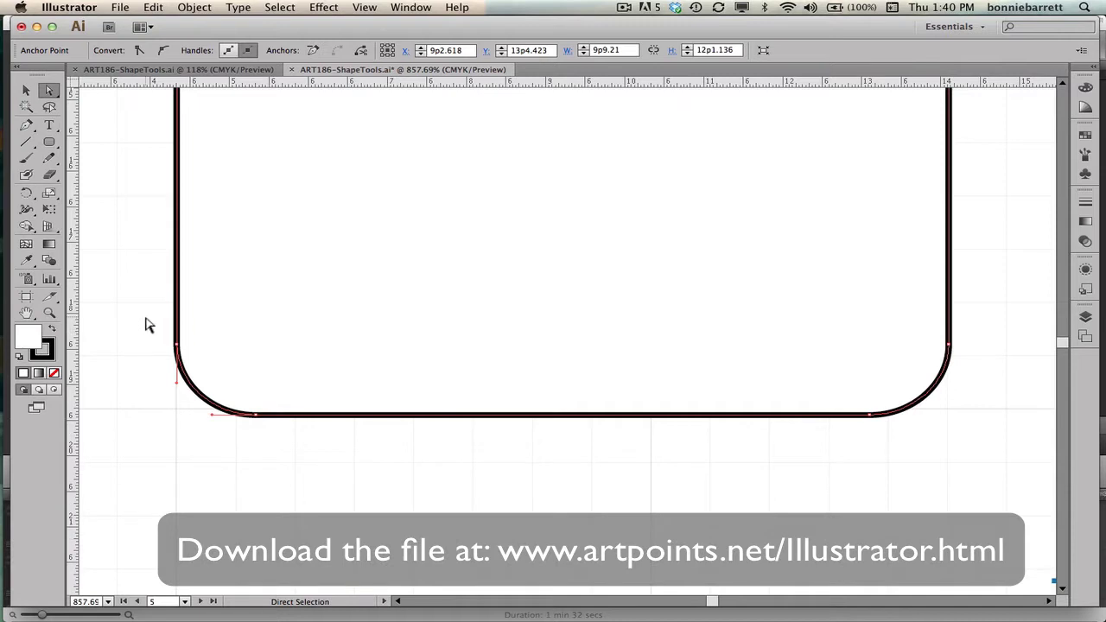
Nudge the pot's lower-left corner anchors four steps right to taper the left side.
{"action": "left_click", "coordinate": [145, 320]}
{"action": "left_click_drag", "start_coordinate": [145, 320], "coordinate": [289, 453]}
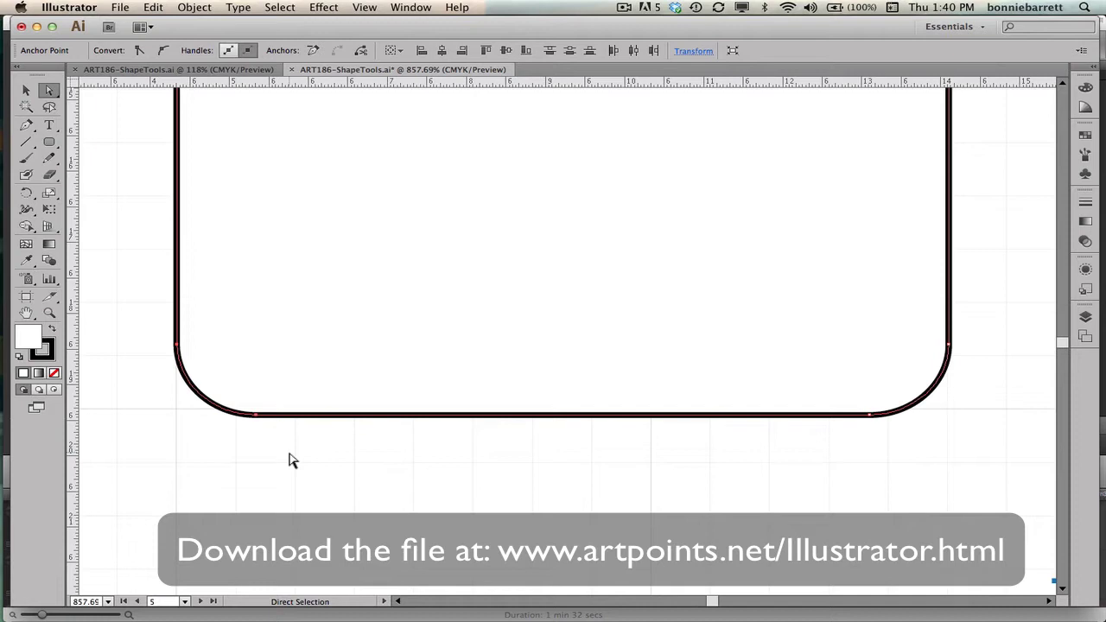
{"action": "key", "text": "Right"}
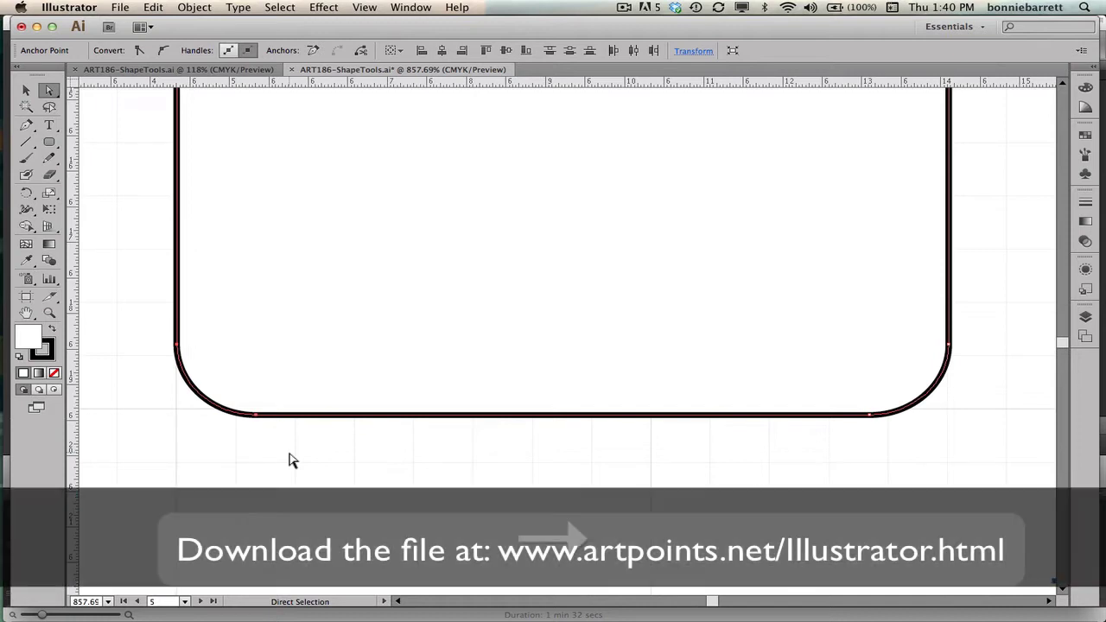
{"action": "key", "text": "Right"}
{"action": "key", "text": "Right"}
{"action": "key", "text": "Right"}
{"action": "key", "text": "Right"}
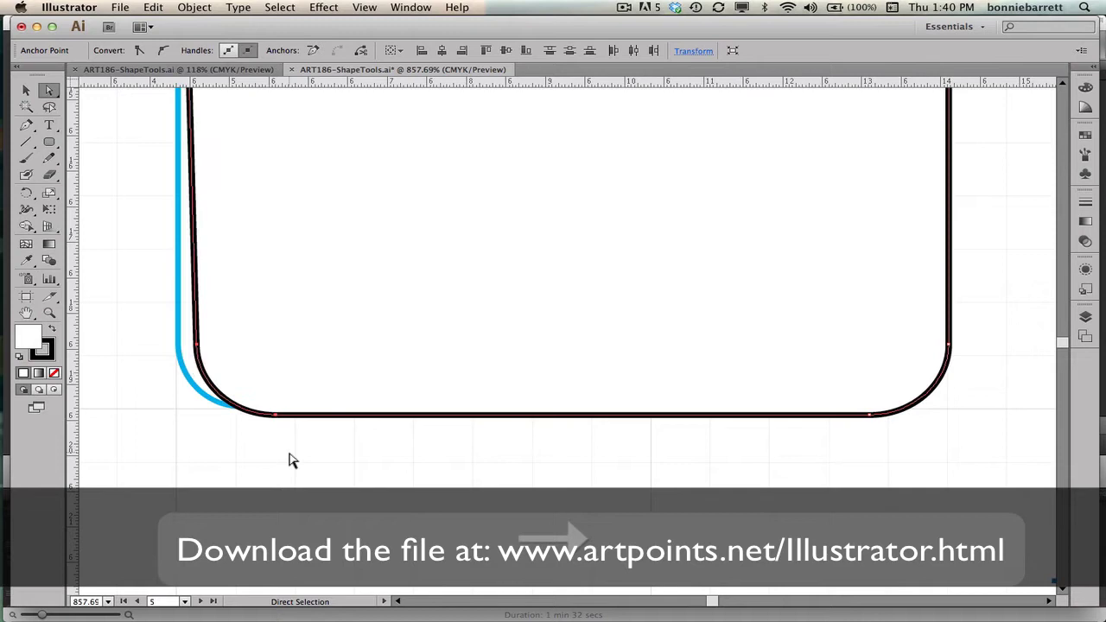
{"action": "key", "text": "Right"}
{"action": "key", "text": "Right"}
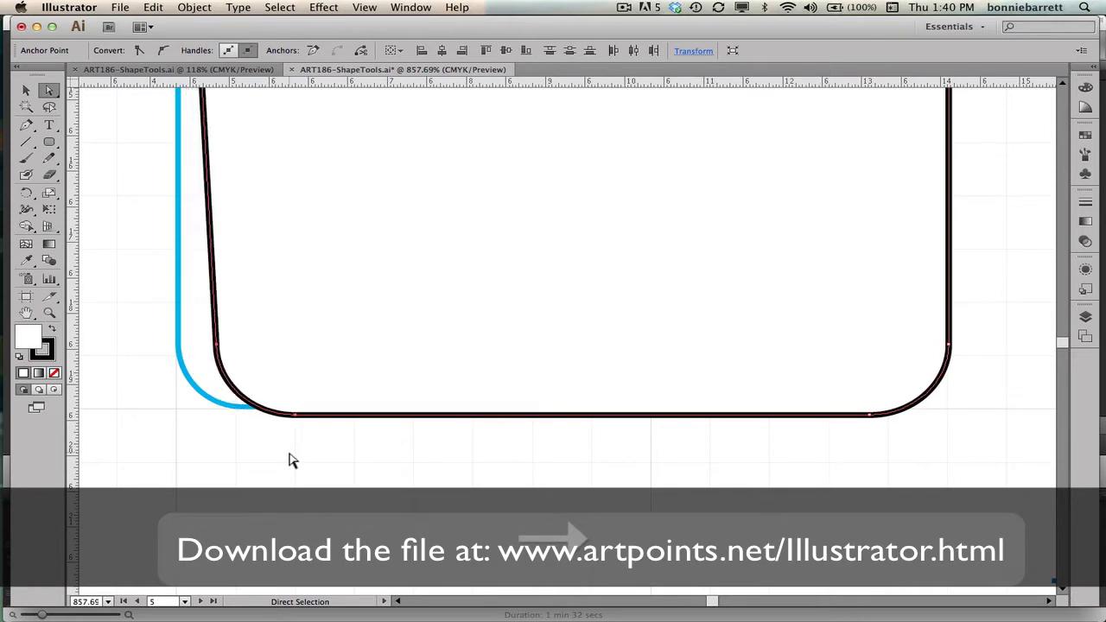
{"action": "key", "text": "Right"}
{"action": "key", "text": "Right"}
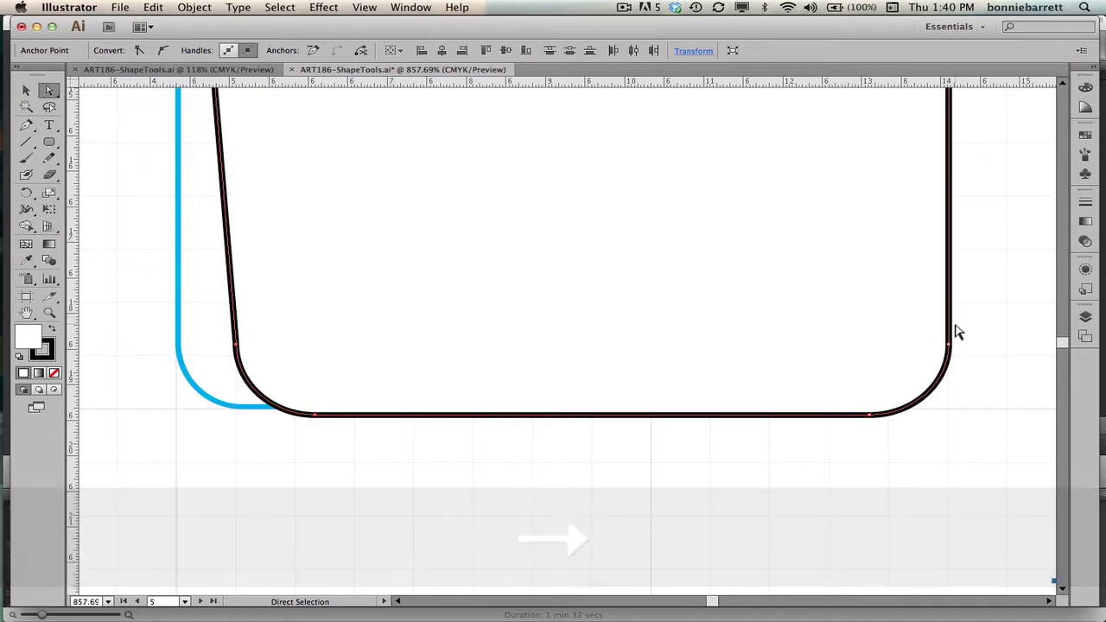
Nudge the lower-right corner anchors three steps left, then fit the artboard in view.
{"action": "left_click_drag", "start_coordinate": [985, 310], "coordinate": [847, 444]}
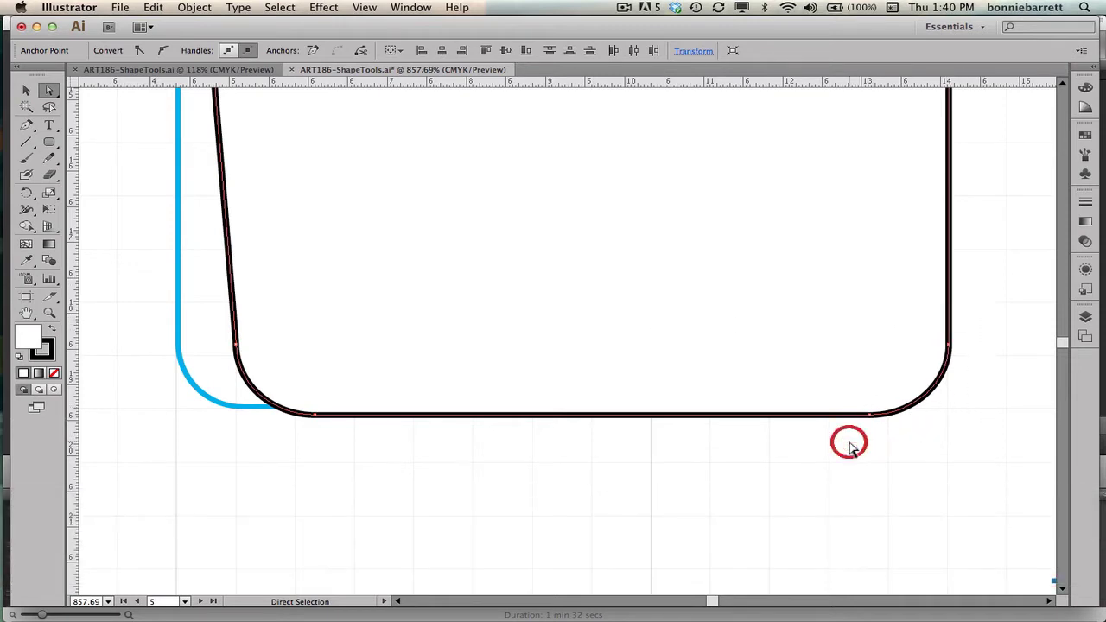
{"action": "key", "text": "Left"}
{"action": "key", "text": "Left"}
{"action": "key", "text": "Left"}
{"action": "key", "text": "Left"}
{"action": "key", "text": "Left"}
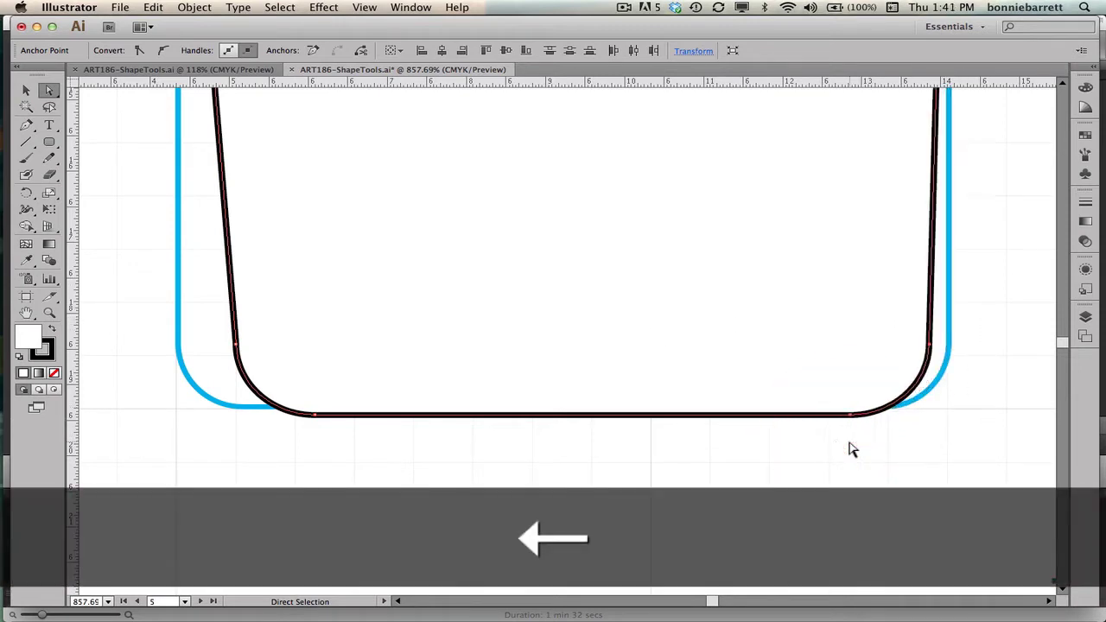
{"action": "key", "text": "Left"}
{"action": "key", "text": "Left"}
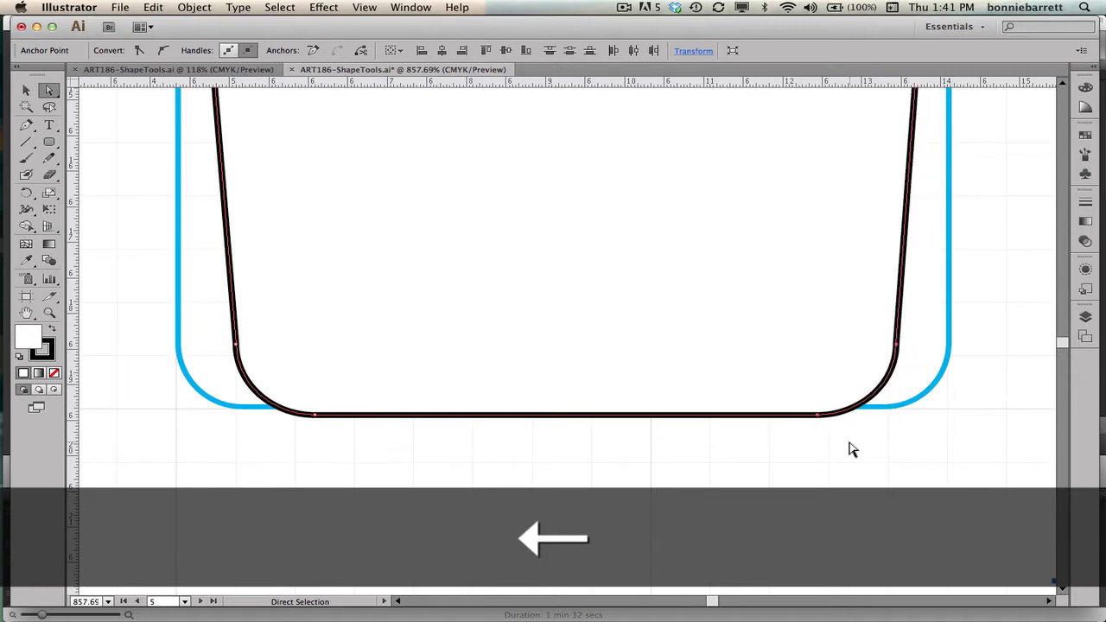
{"action": "key", "text": "Left"}
{"action": "key", "text": "super+0"}
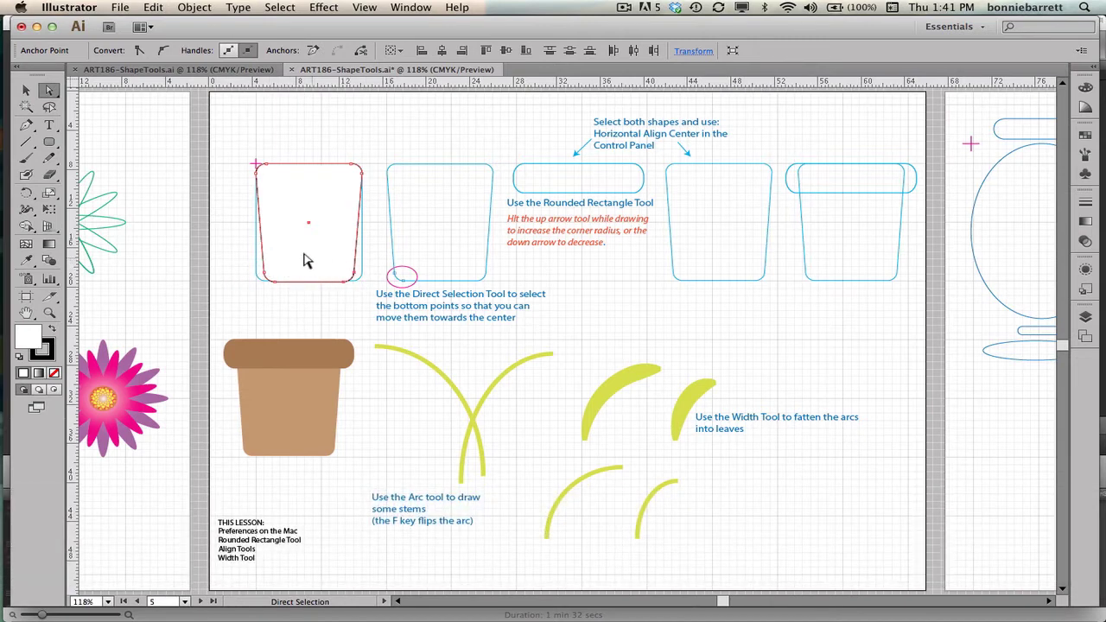
Draw a pill-shaped rim rectangle about 11p10 wide over the third outline, adjusting corner roundness.
{"action": "left_click", "coordinate": [52, 144]}
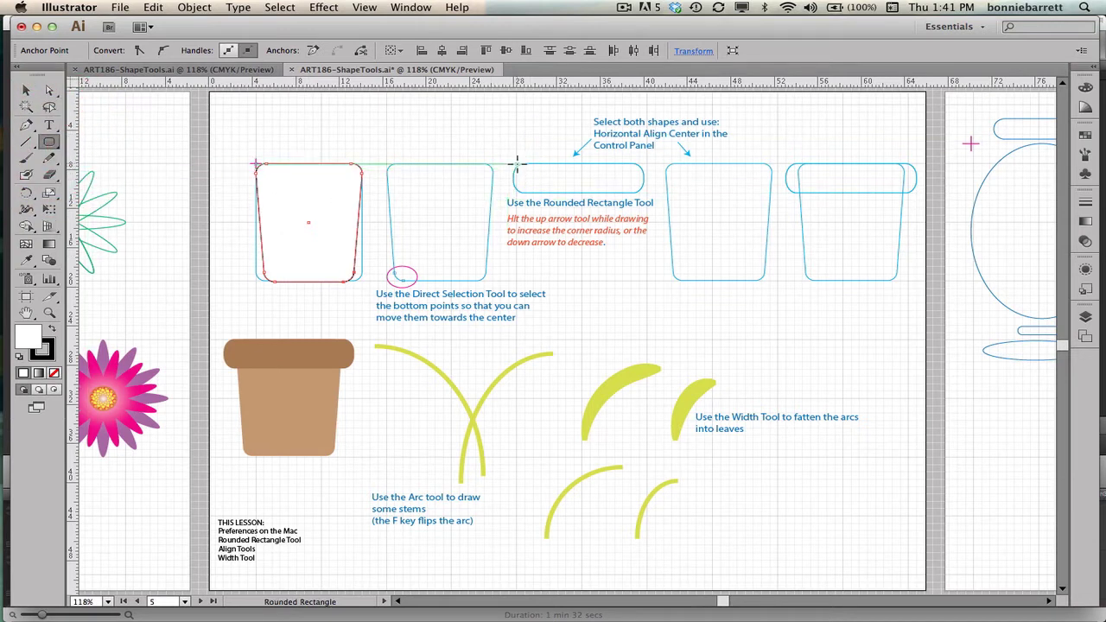
{"action": "left_click_drag", "start_coordinate": [509, 164], "coordinate": [645, 192]}
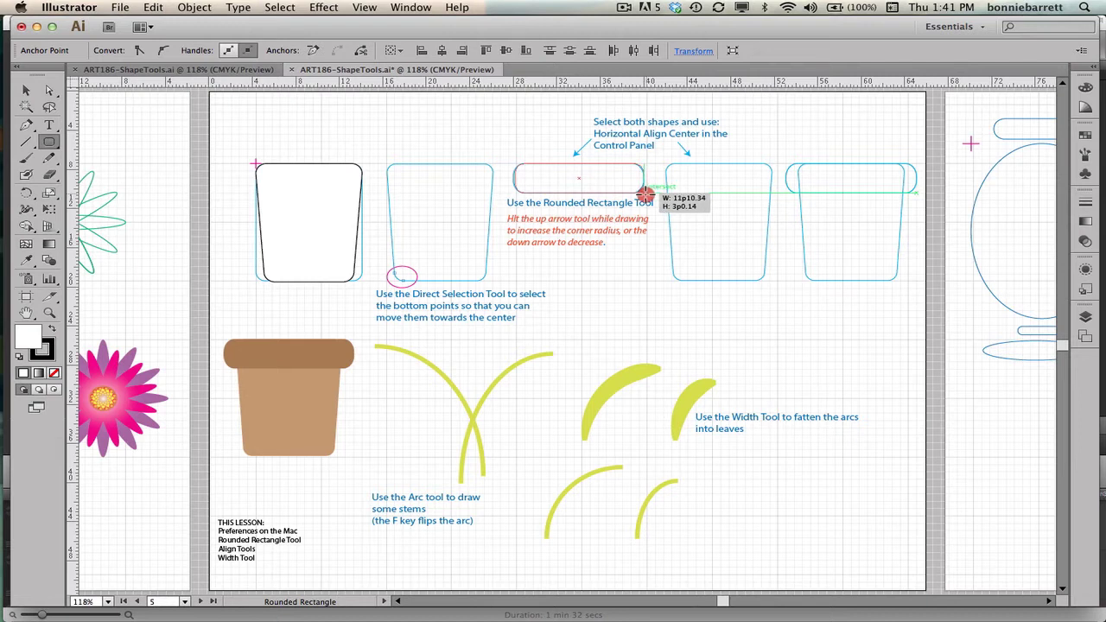
{"action": "key", "text": "Down"}
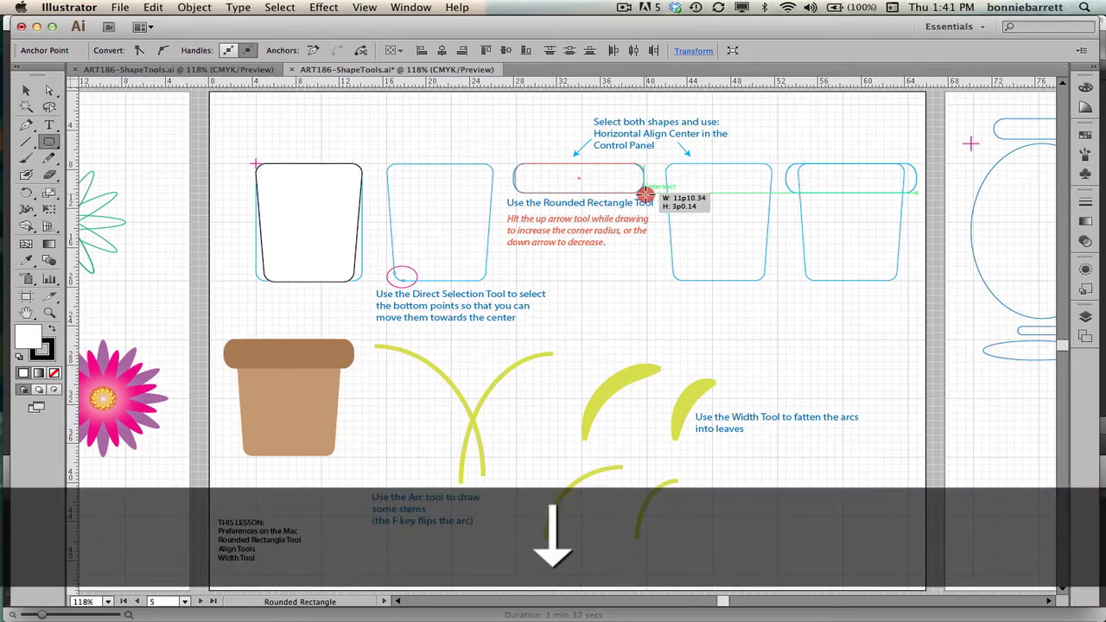
{"action": "key", "text": "Up"}
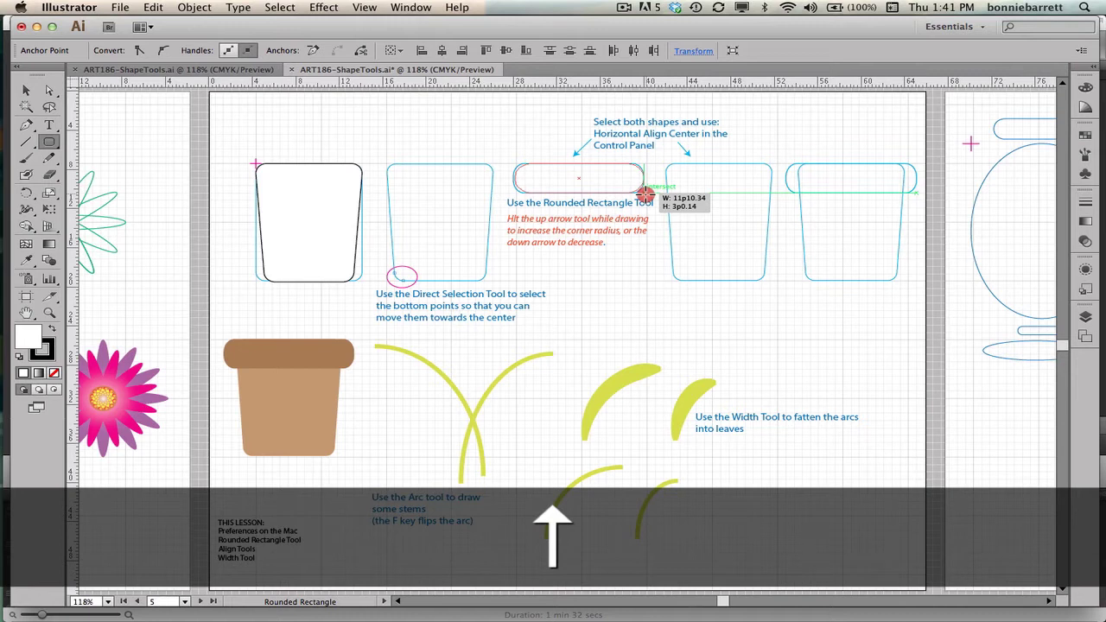
{"action": "key", "text": "Down"}
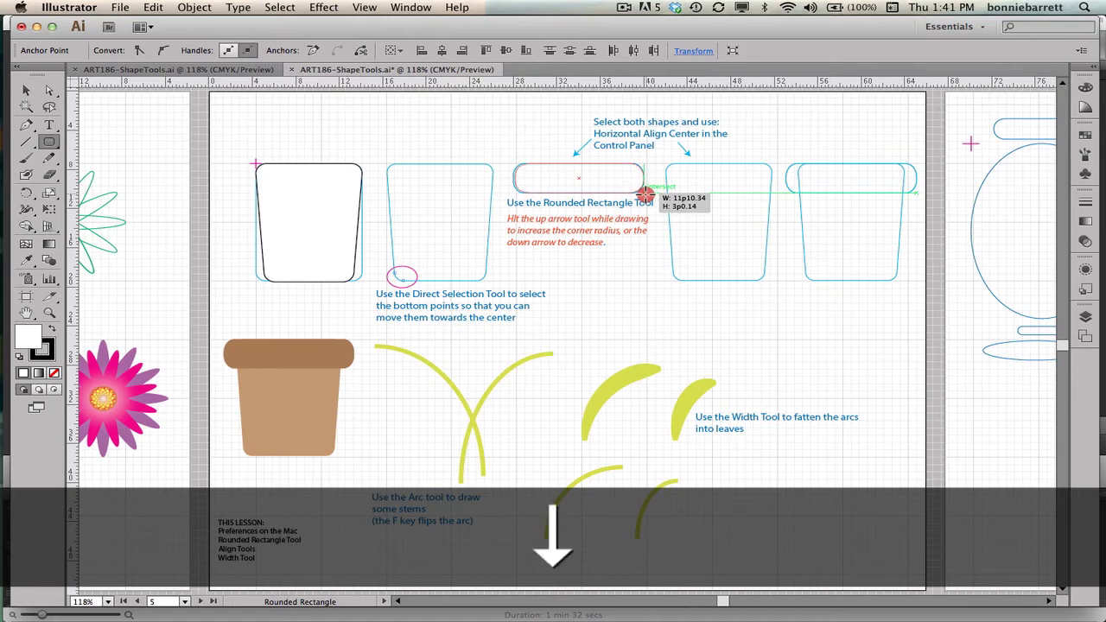
{"action": "left_click_drag", "start_coordinate": [644, 191], "coordinate": [645, 192]}
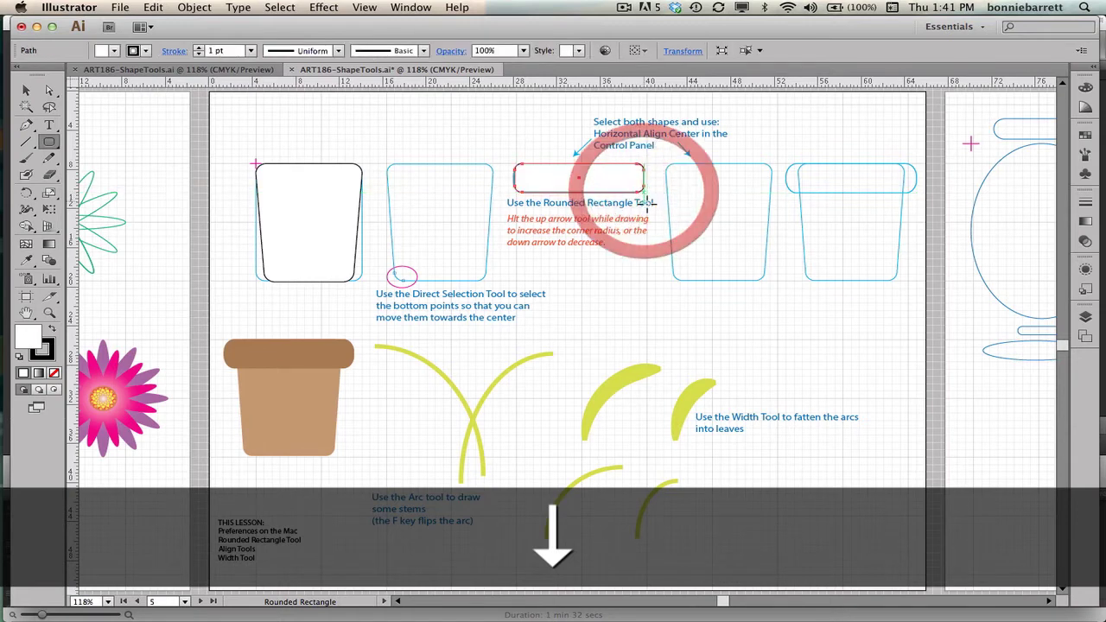
{"action": "left_click", "coordinate": [51, 90]}
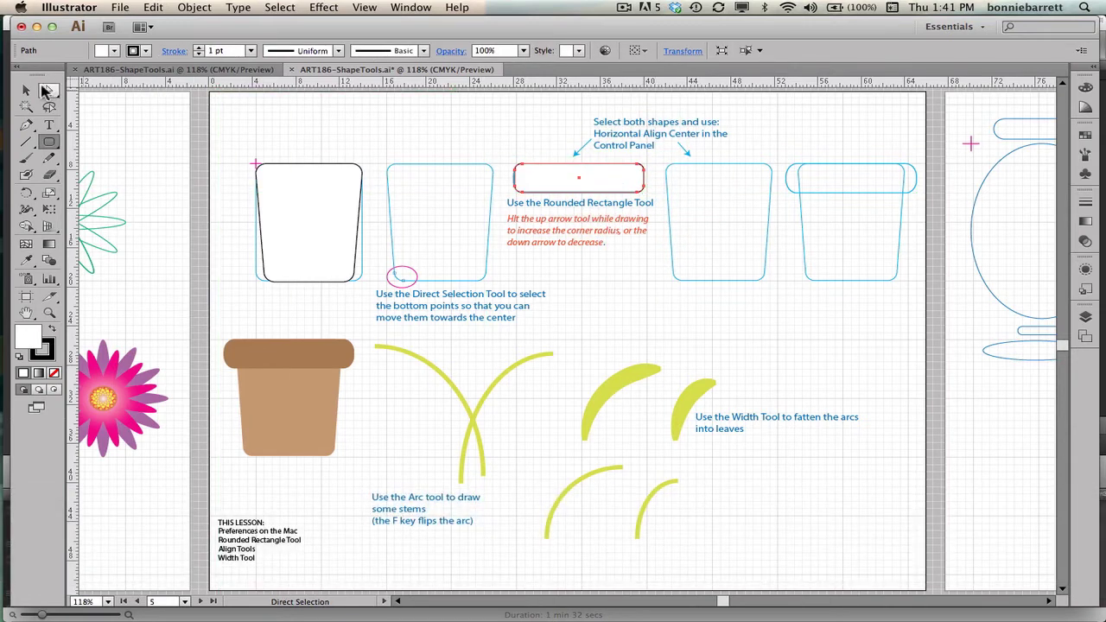
{"action": "left_click", "coordinate": [25, 90]}
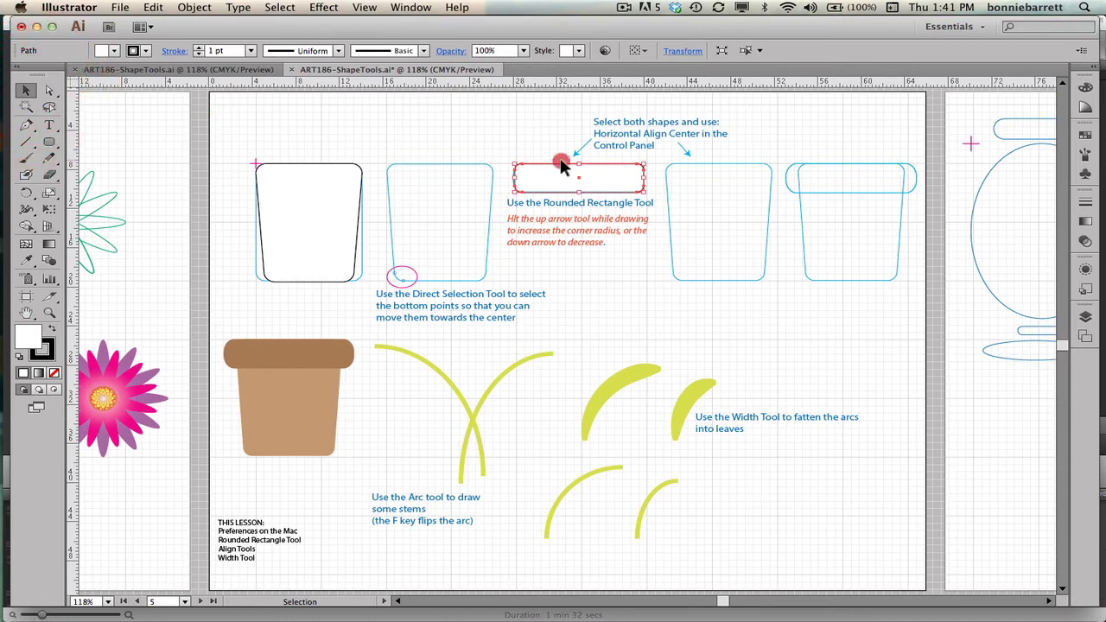
Select the rim and pot body and horizontally centre them, aligned to the selection.
{"action": "left_click", "coordinate": [560, 159]}
{"action": "left_click_drag", "start_coordinate": [555, 160], "coordinate": [555, 165]}
{"action": "left_click", "coordinate": [295, 185], "text": "shift"}
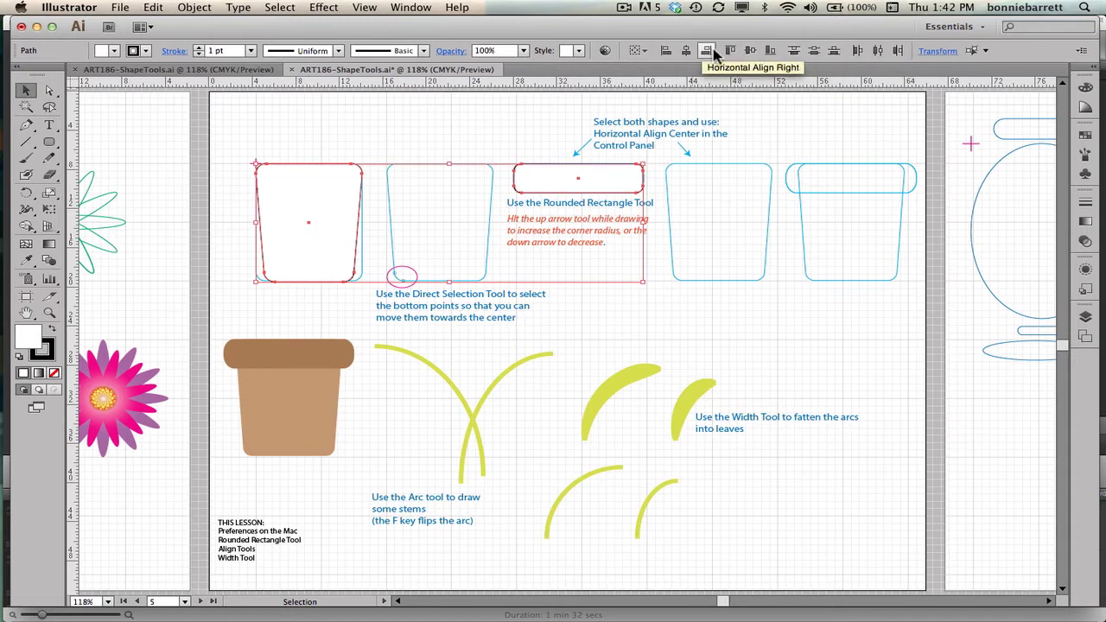
{"action": "left_click", "coordinate": [645, 55]}
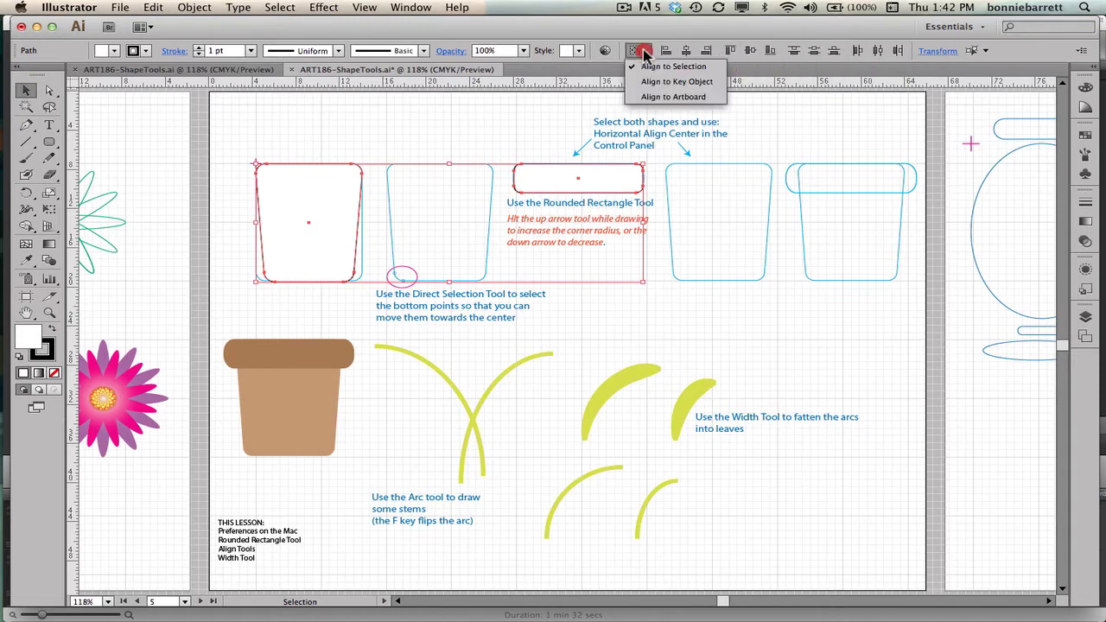
{"action": "left_click", "coordinate": [672, 66]}
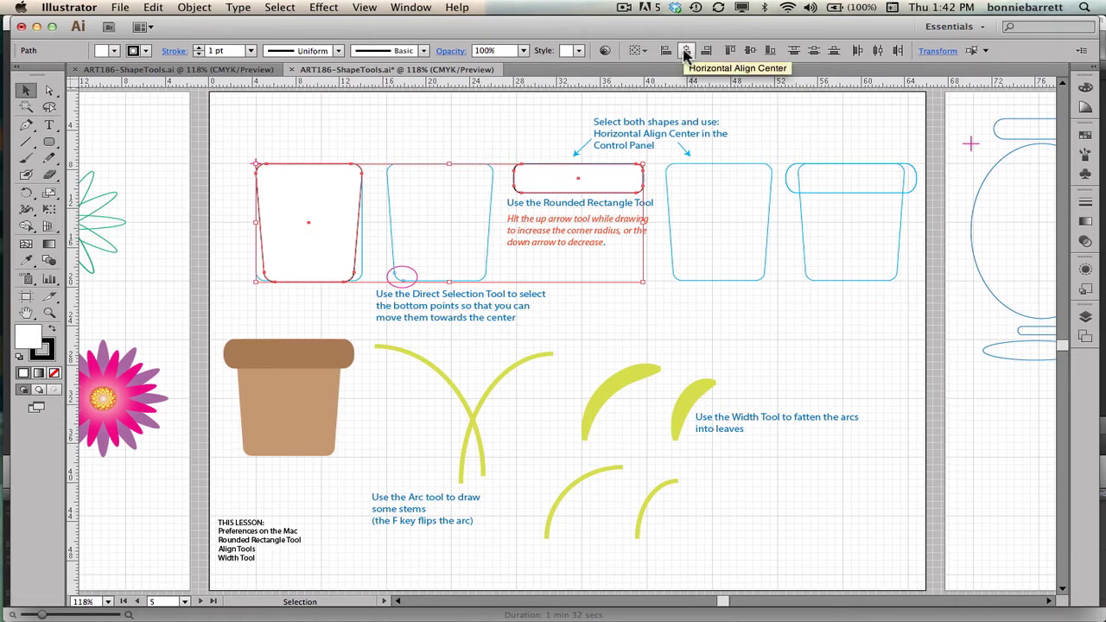
{"action": "left_click", "coordinate": [685, 52]}
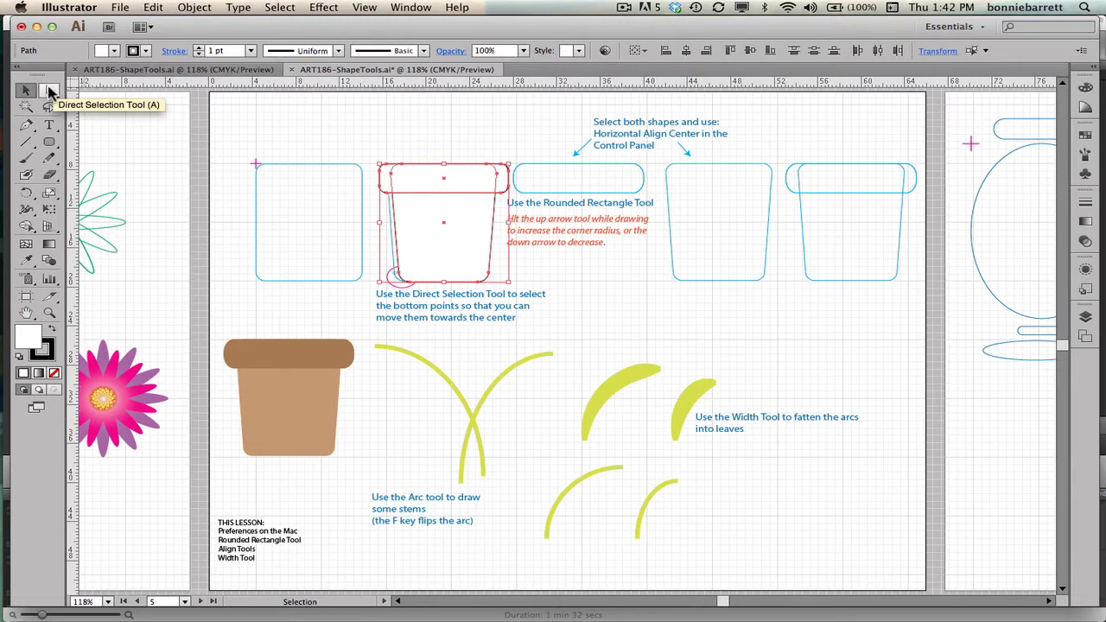
Move the pot onto the rightmost outline and fill the rim with C=25 M=40 Y=65 K=0.
{"action": "left_click", "coordinate": [25, 90]}
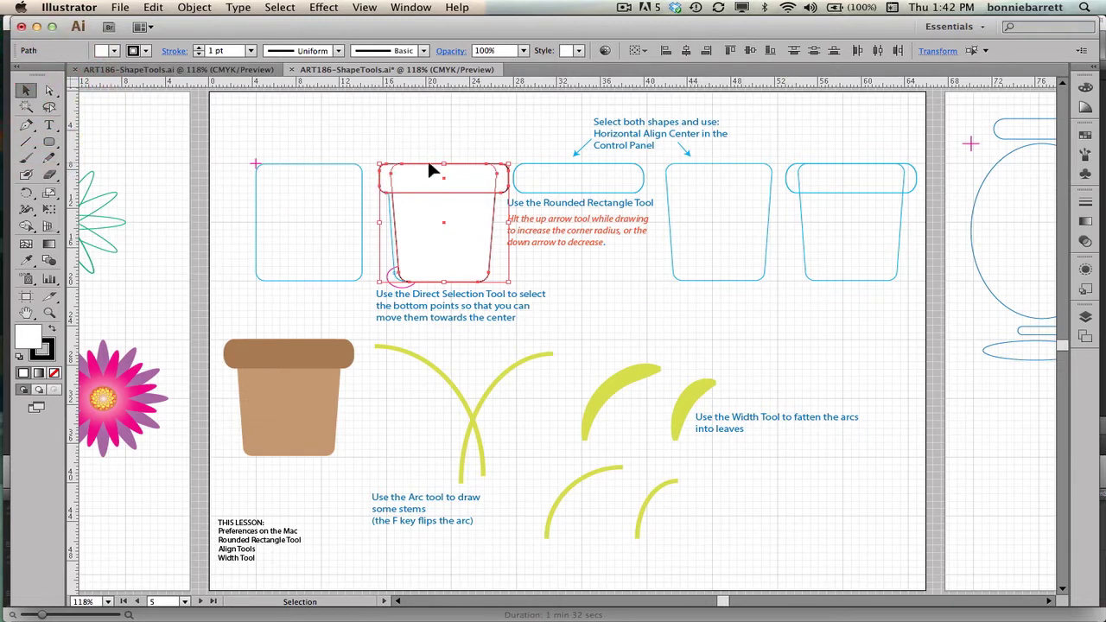
{"action": "left_click_drag", "start_coordinate": [429, 171], "coordinate": [838, 167]}
{"action": "left_click", "coordinate": [840, 138]}
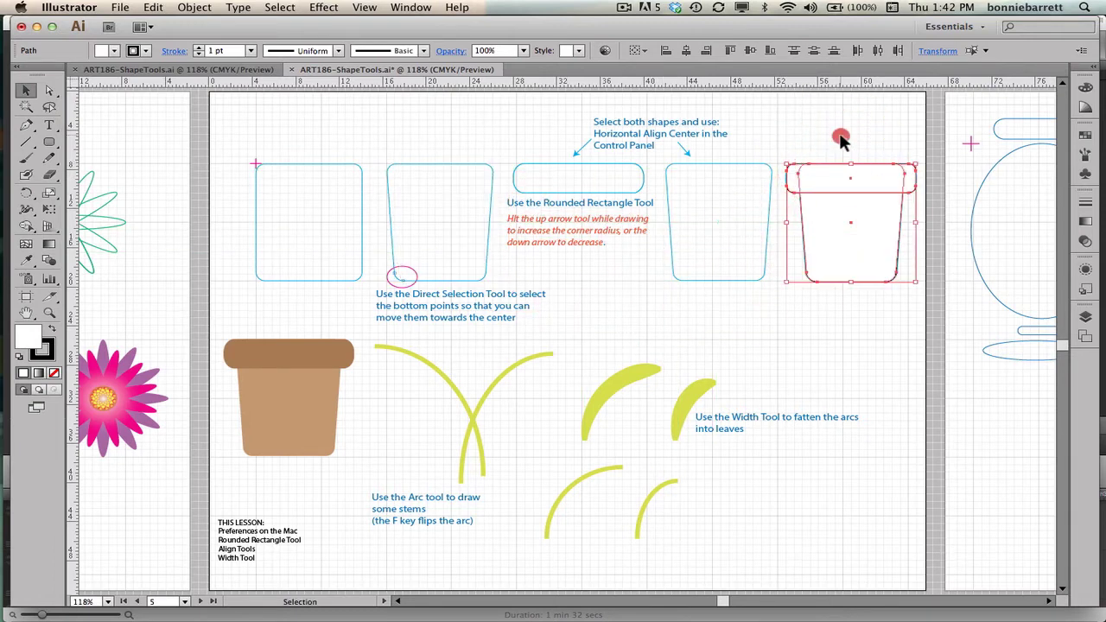
{"action": "left_click", "coordinate": [799, 169]}
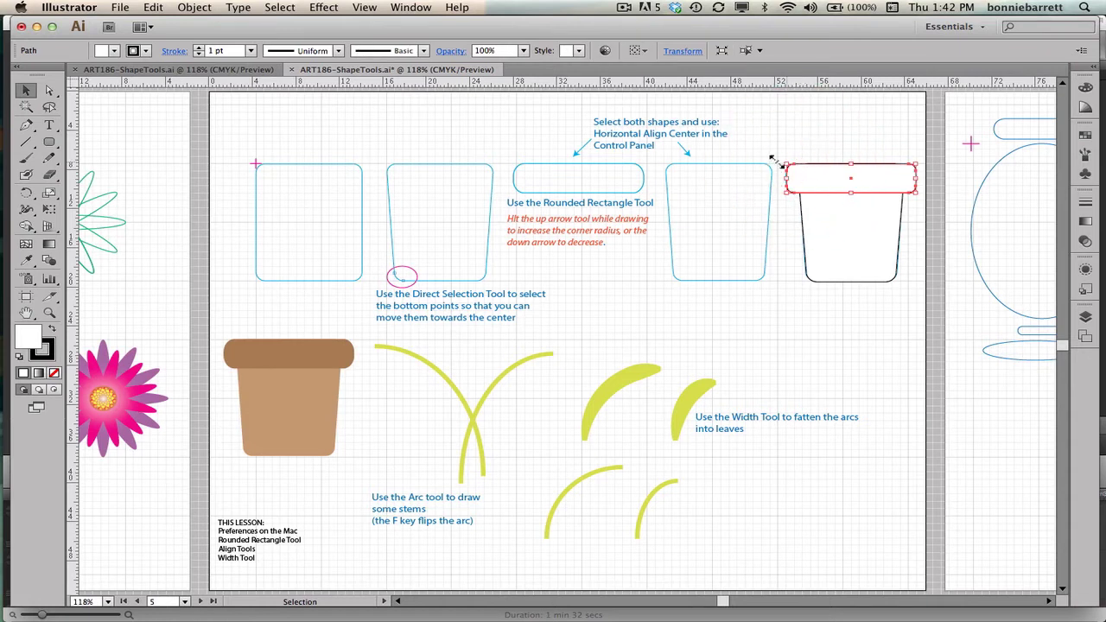
{"action": "left_click", "coordinate": [114, 52]}
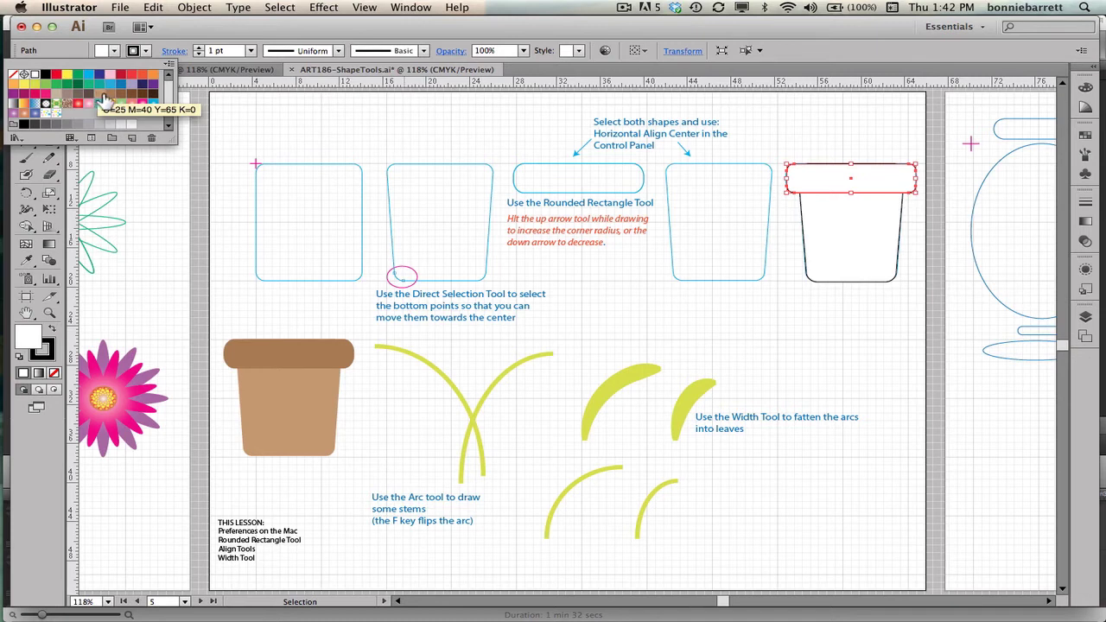
{"action": "left_click", "coordinate": [105, 95]}
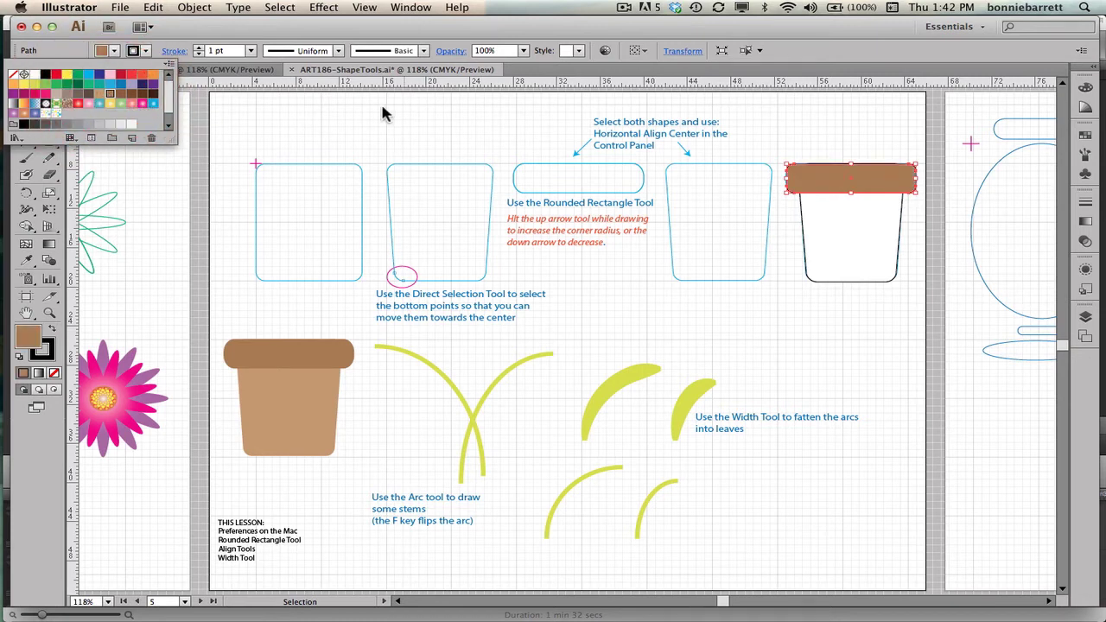
{"action": "left_click", "coordinate": [803, 212]}
Fill the pot body with light brown and set both pot pieces' stroke to None.
{"action": "left_click", "coordinate": [802, 212]}
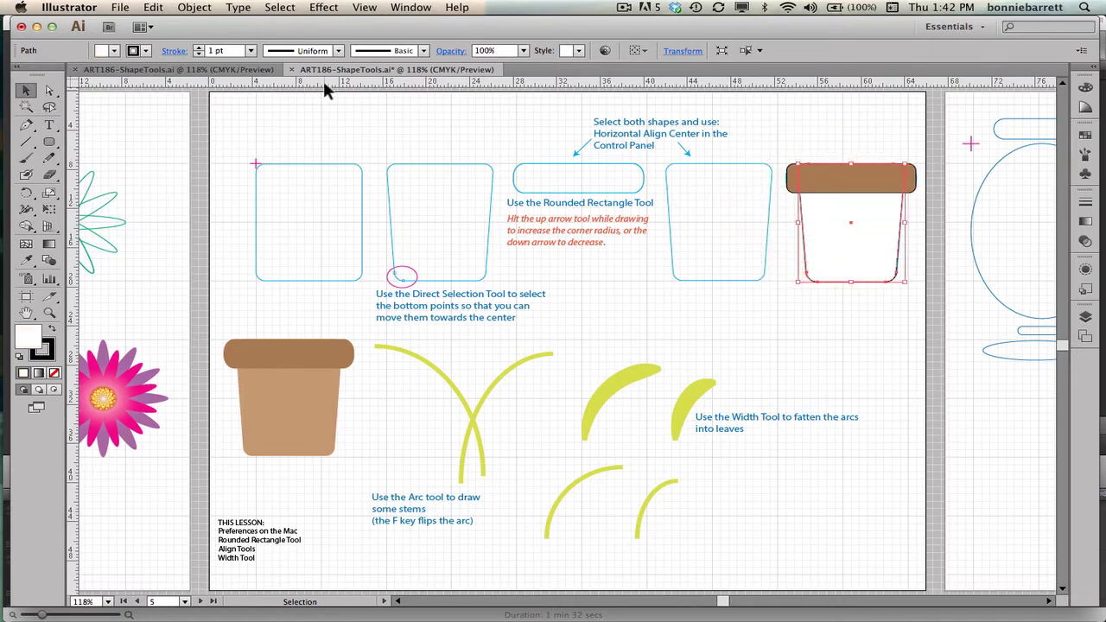
{"action": "left_click", "coordinate": [114, 50]}
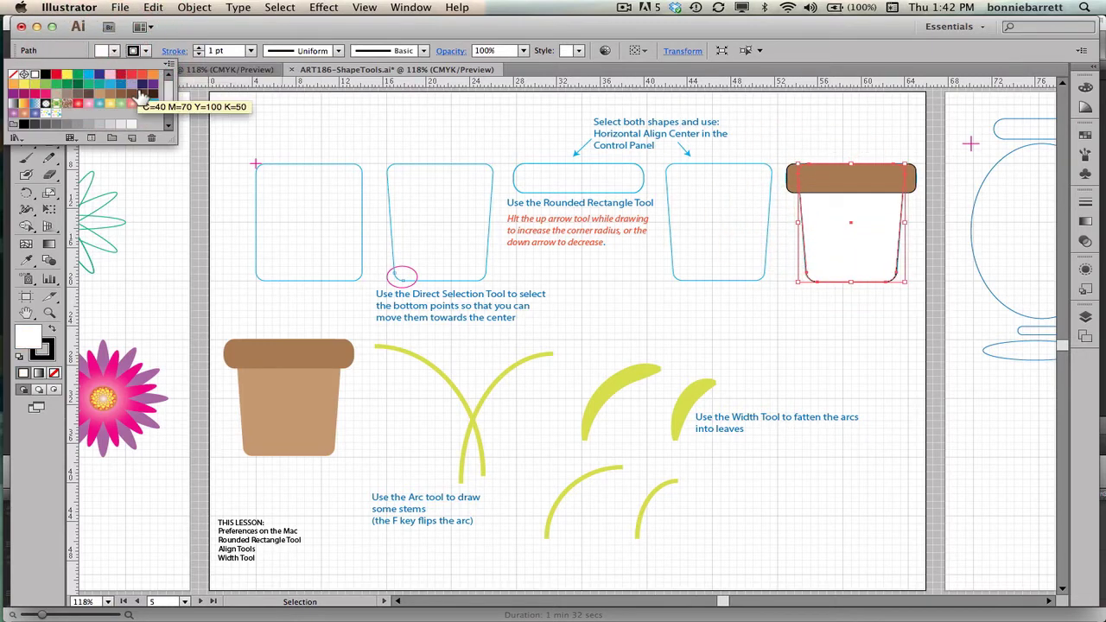
{"action": "left_click", "coordinate": [99, 94]}
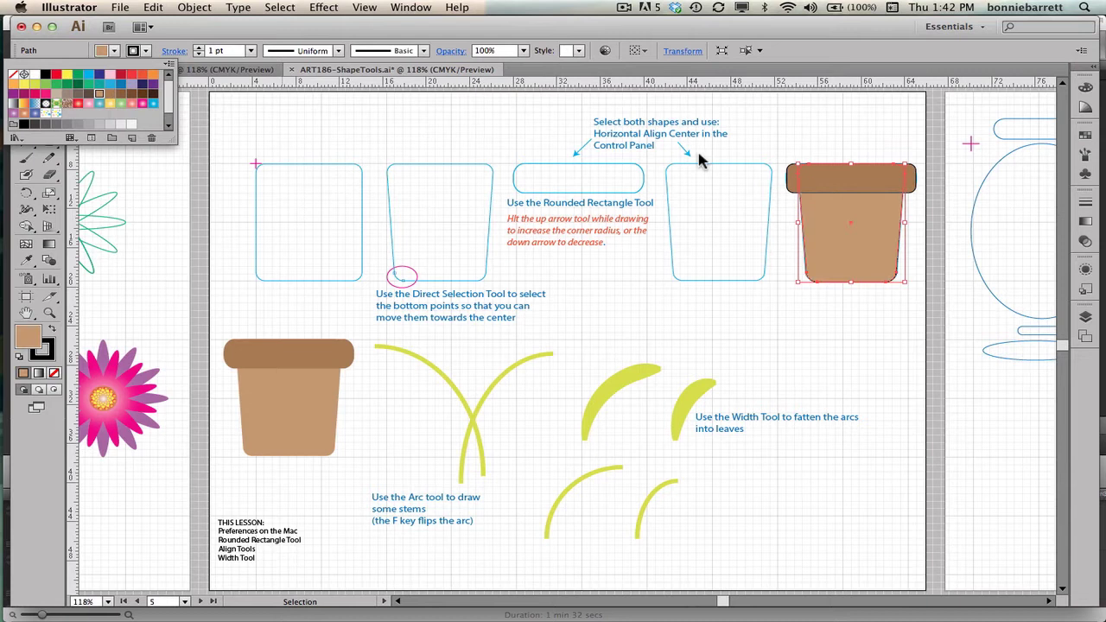
{"action": "left_click", "coordinate": [815, 169]}
{"action": "left_click", "coordinate": [874, 247], "text": "shift"}
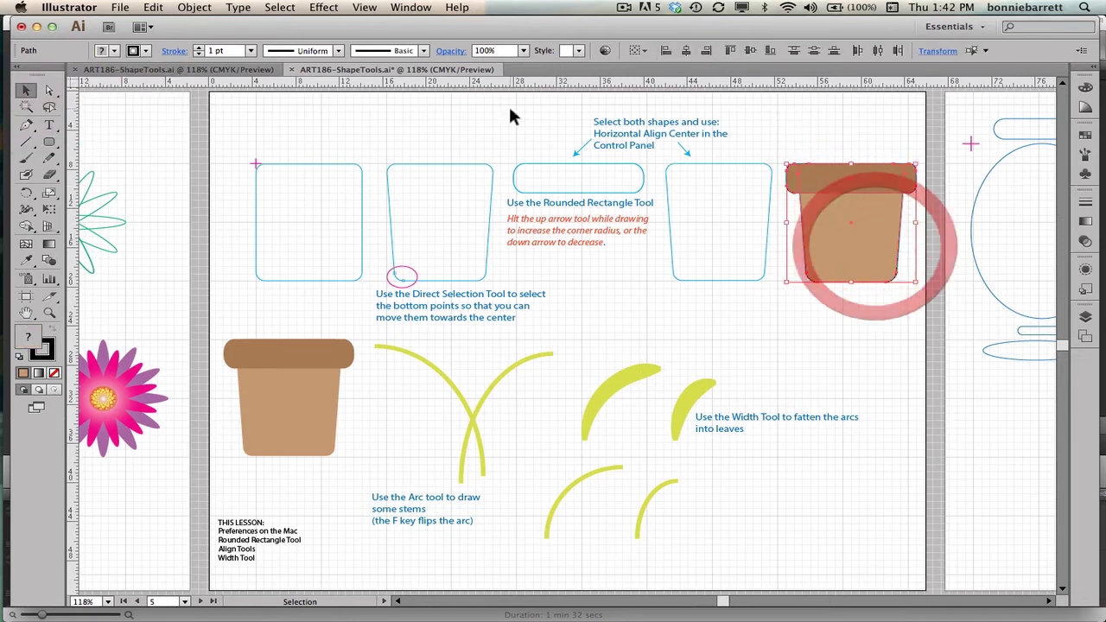
{"action": "left_click", "coordinate": [144, 50]}
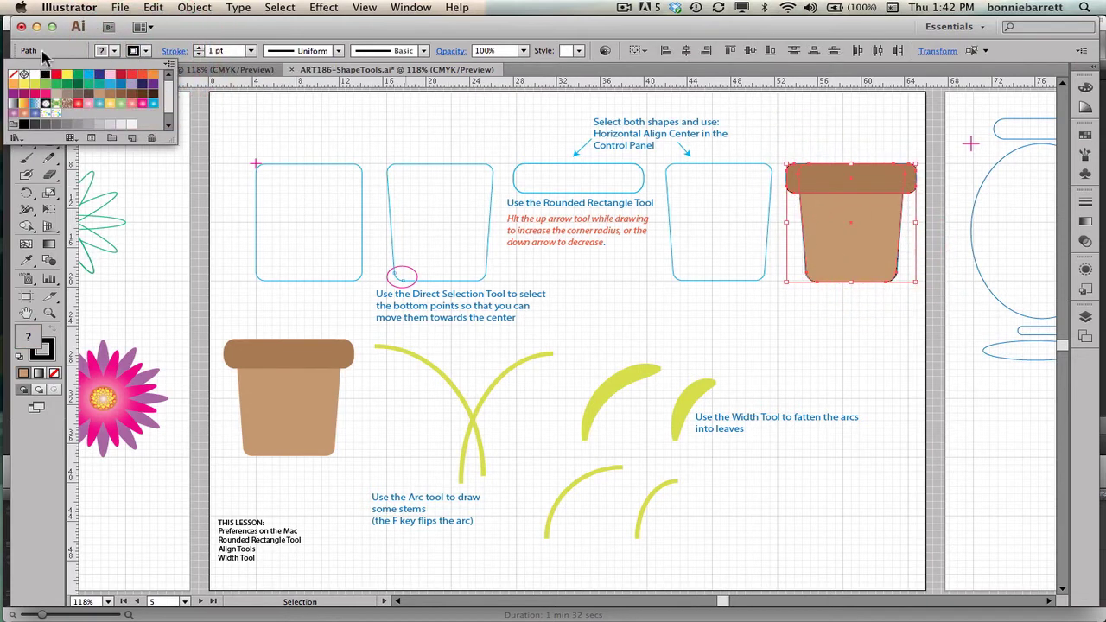
{"action": "left_click", "coordinate": [14, 75]}
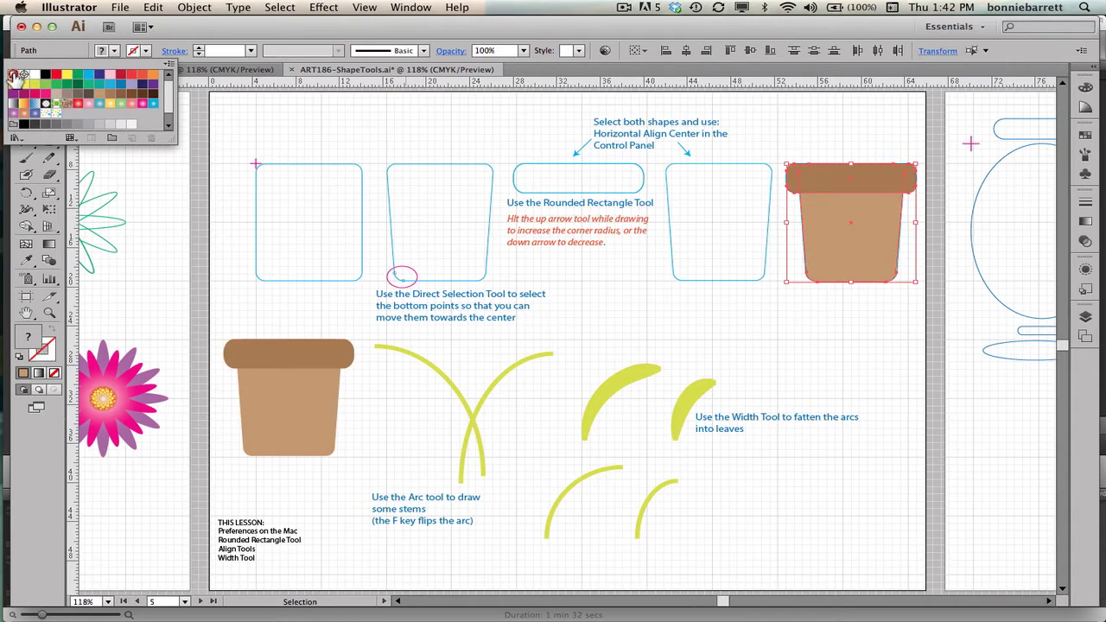
{"action": "left_click", "coordinate": [880, 124]}
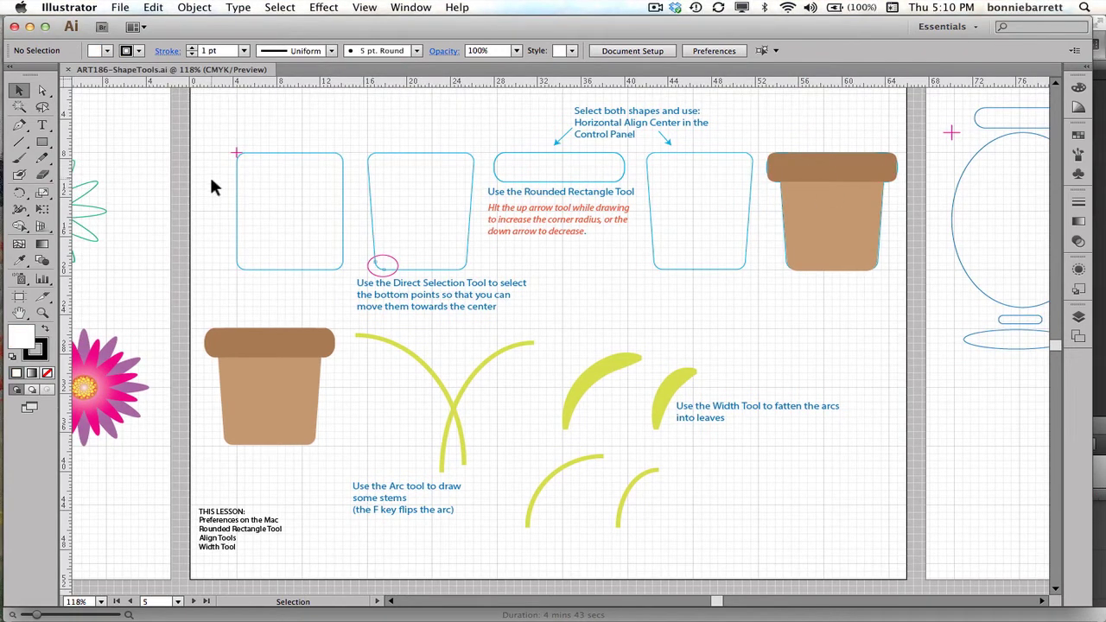
Select the Arc Tool and set no fill, a green stroke, and 4 pt stroke weight.
{"action": "left_click", "coordinate": [18, 143]}
{"action": "left_click_drag", "start_coordinate": [18, 147], "coordinate": [82, 164]}
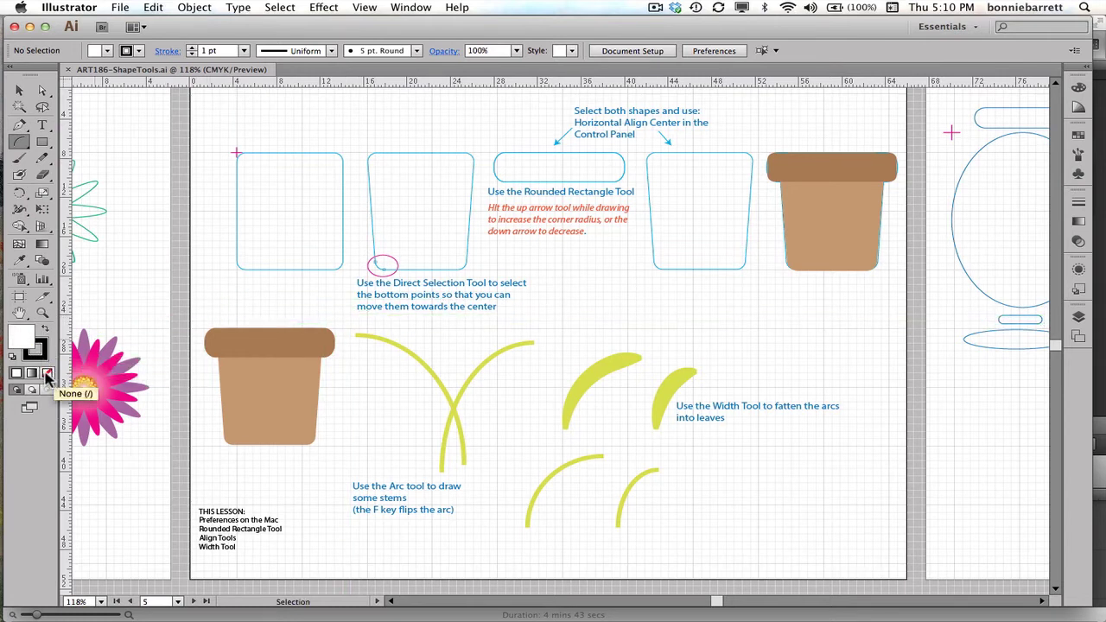
{"action": "left_click", "coordinate": [47, 373]}
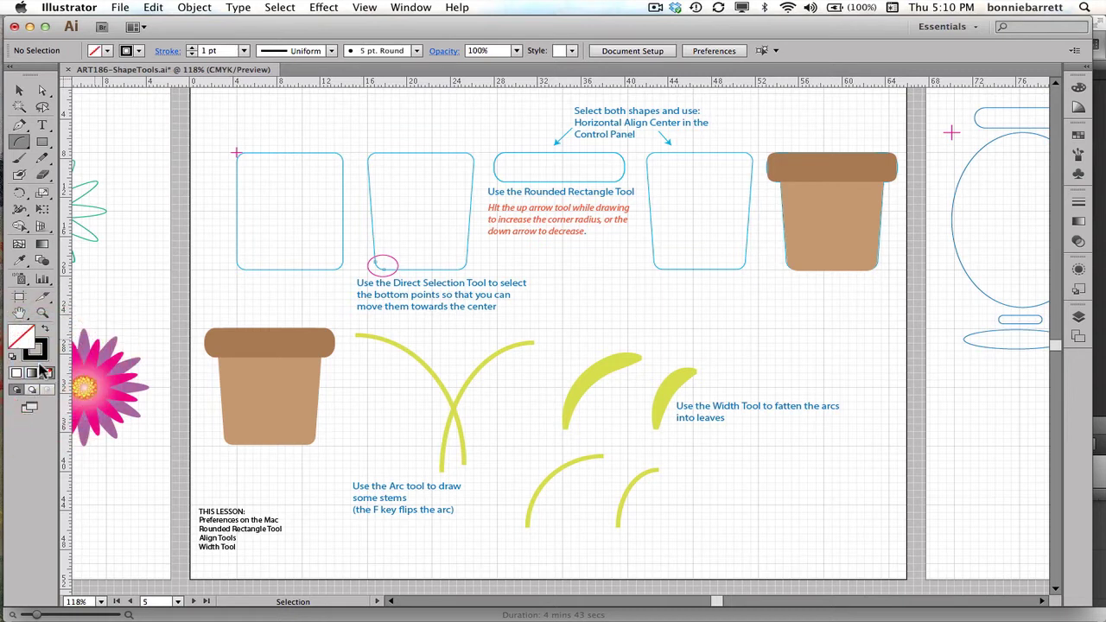
{"action": "left_click", "coordinate": [44, 355]}
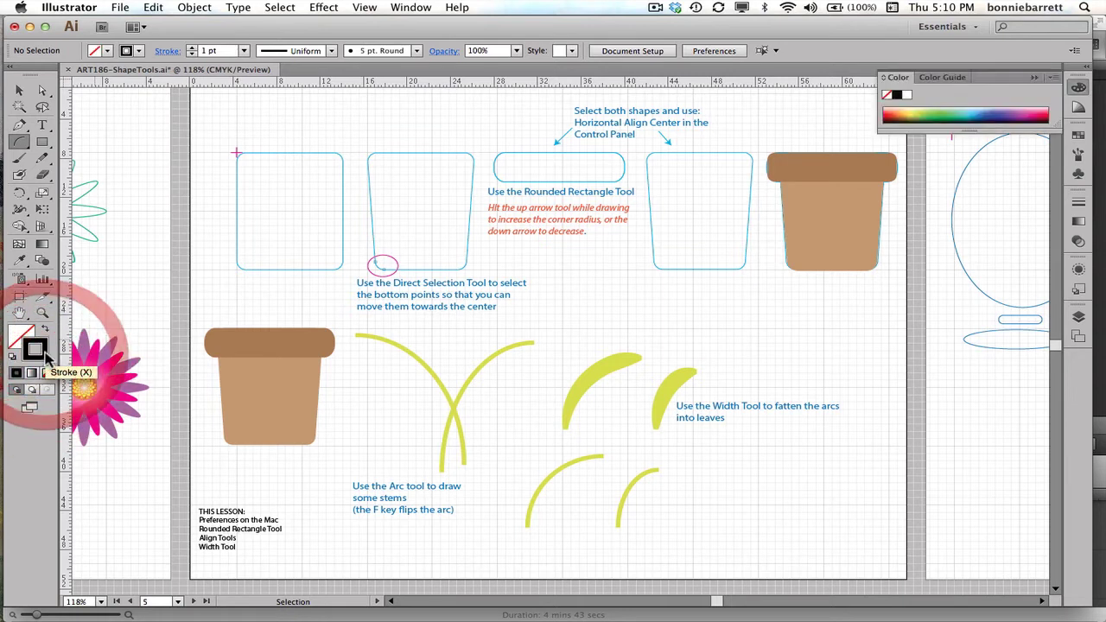
{"action": "left_click", "coordinate": [136, 51]}
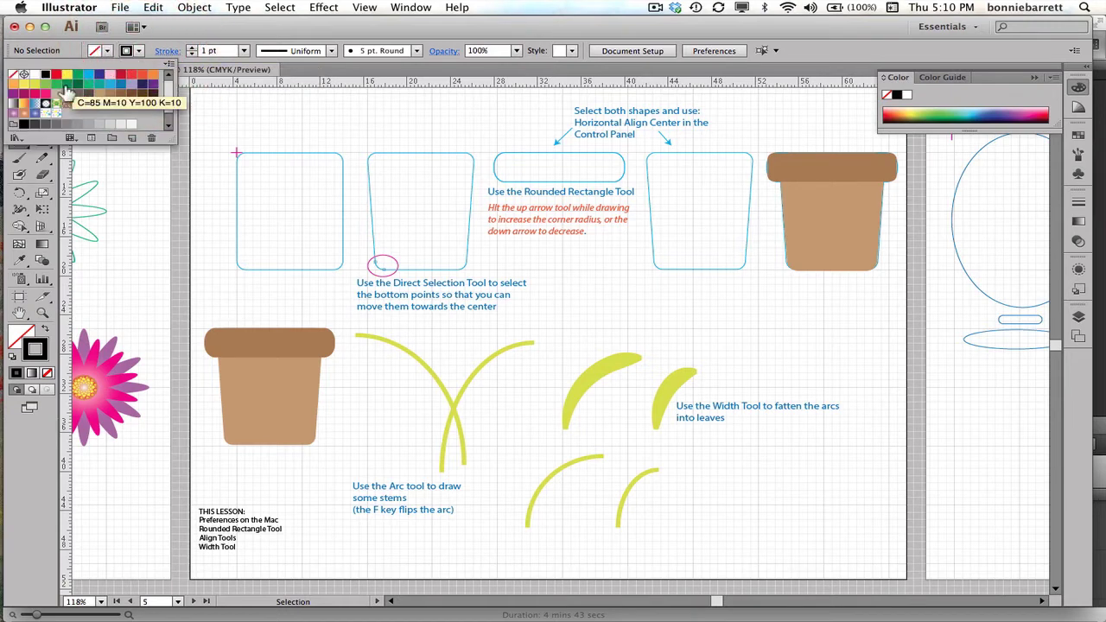
{"action": "left_click", "coordinate": [68, 85]}
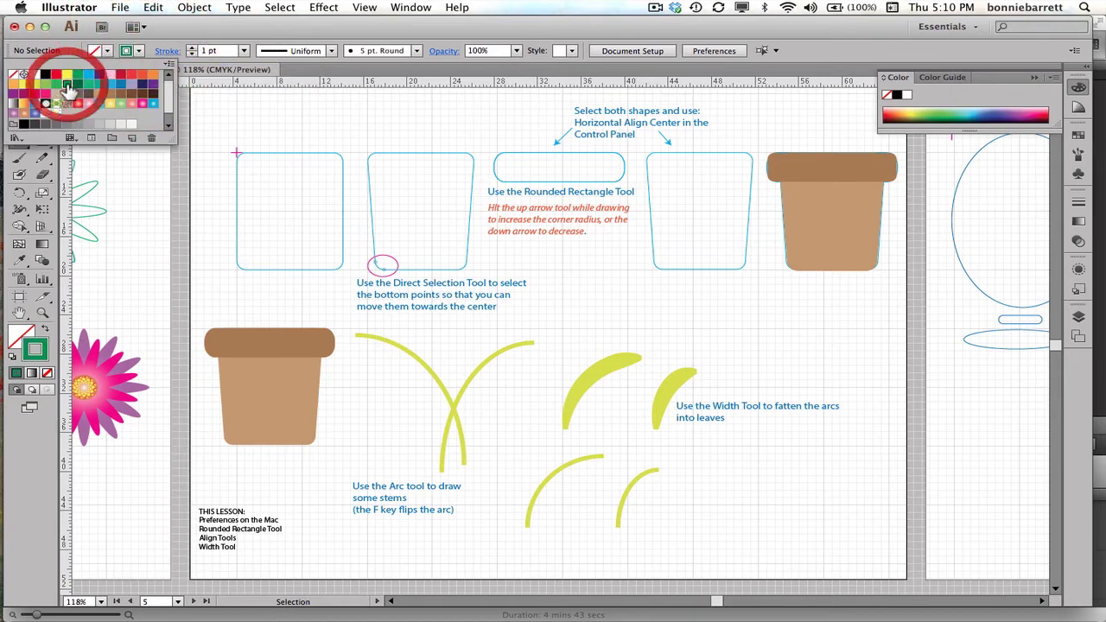
{"action": "left_click", "coordinate": [244, 51]}
{"action": "left_click_drag", "start_coordinate": [244, 51], "coordinate": [252, 157]}
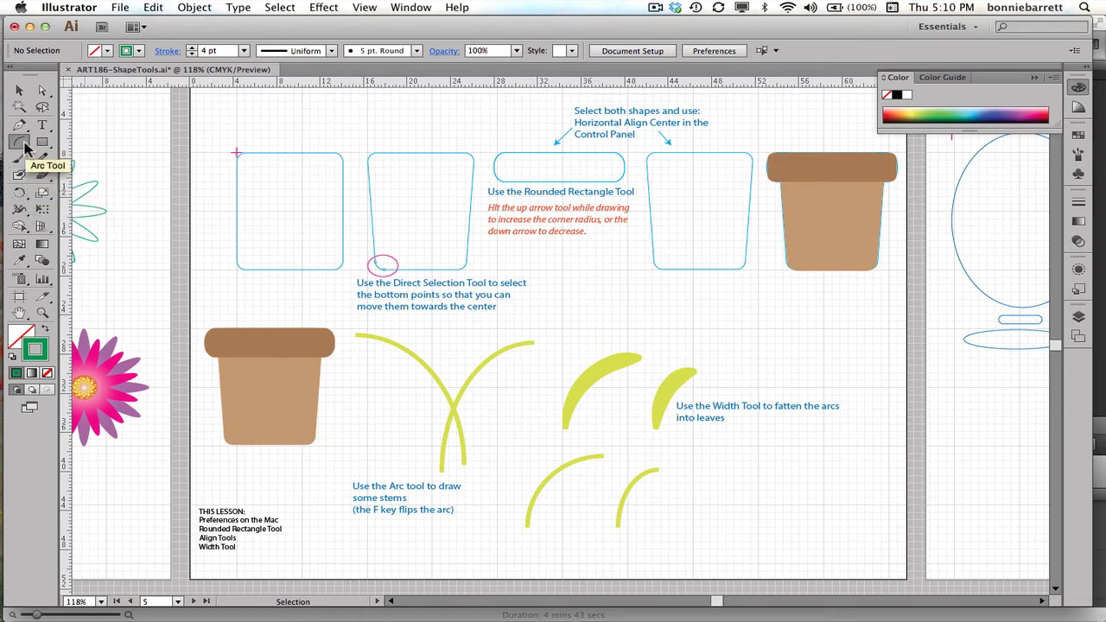
Draw green arcs along the left and right yellow stems, flipping the left arc so they cross.
{"action": "left_click", "coordinate": [22, 143]}
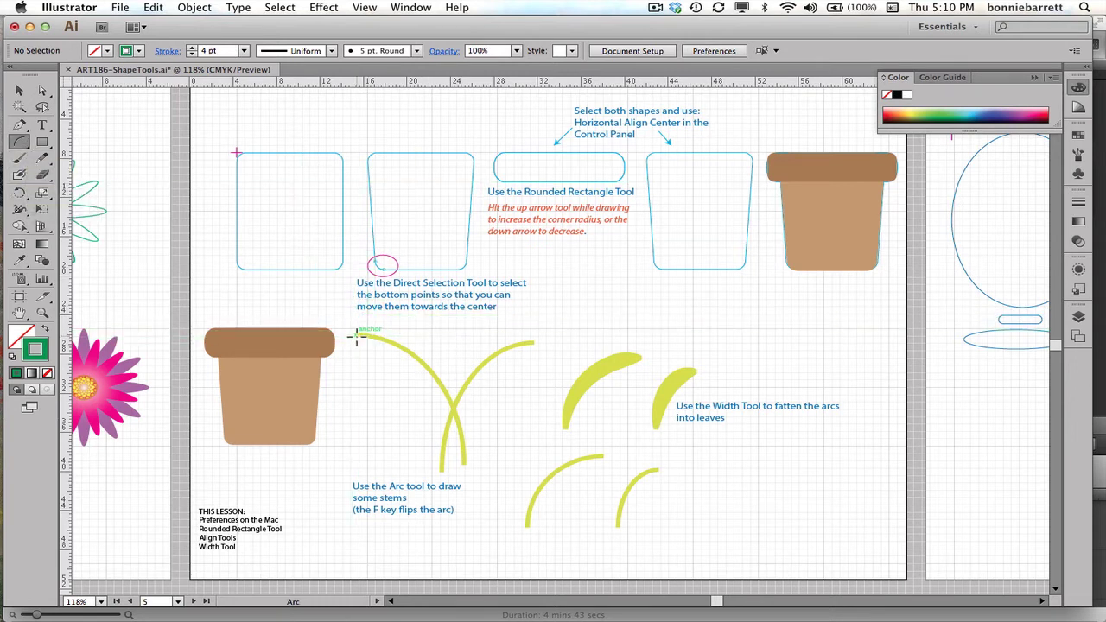
{"action": "left_click_drag", "start_coordinate": [357, 335], "coordinate": [465, 467]}
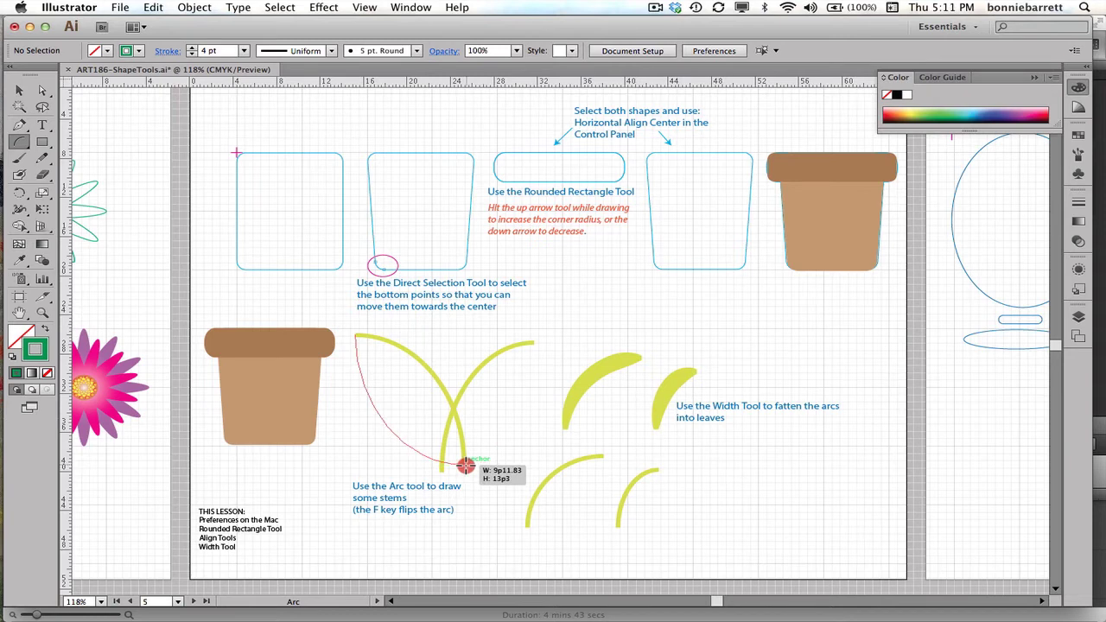
{"action": "key", "text": "f"}
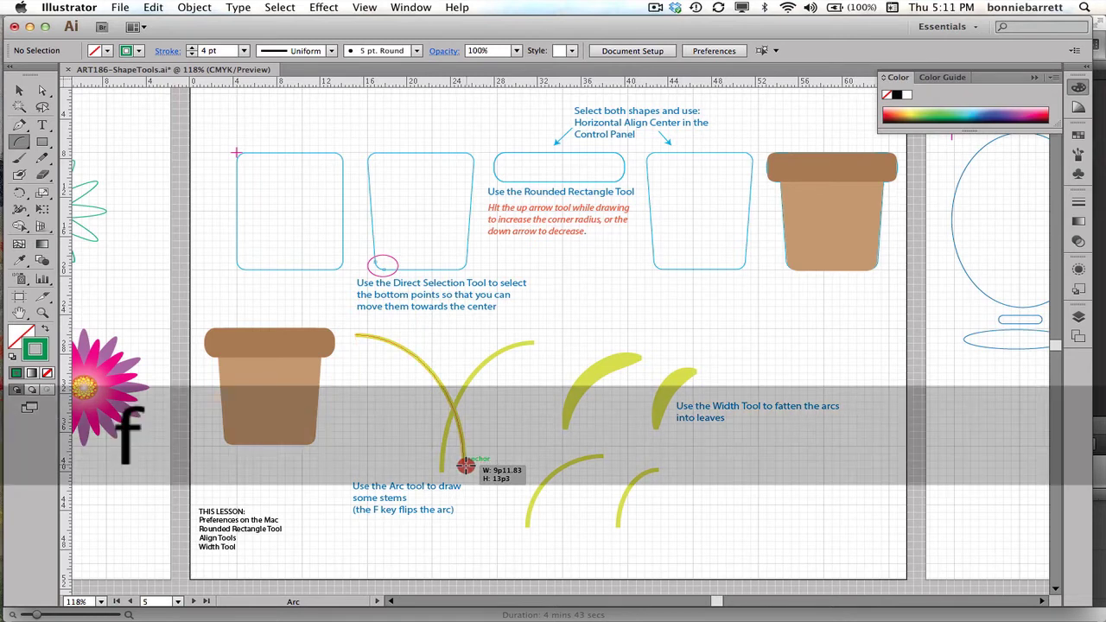
{"action": "left_click_drag", "start_coordinate": [465, 467], "coordinate": [465, 470]}
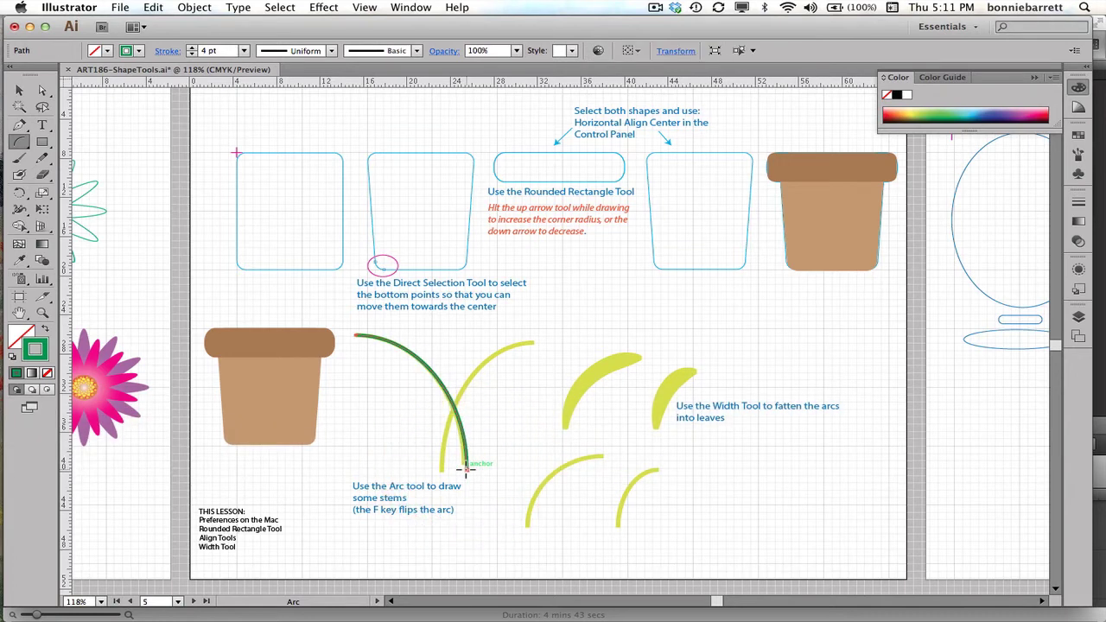
{"action": "left_click_drag", "start_coordinate": [529, 344], "coordinate": [444, 471]}
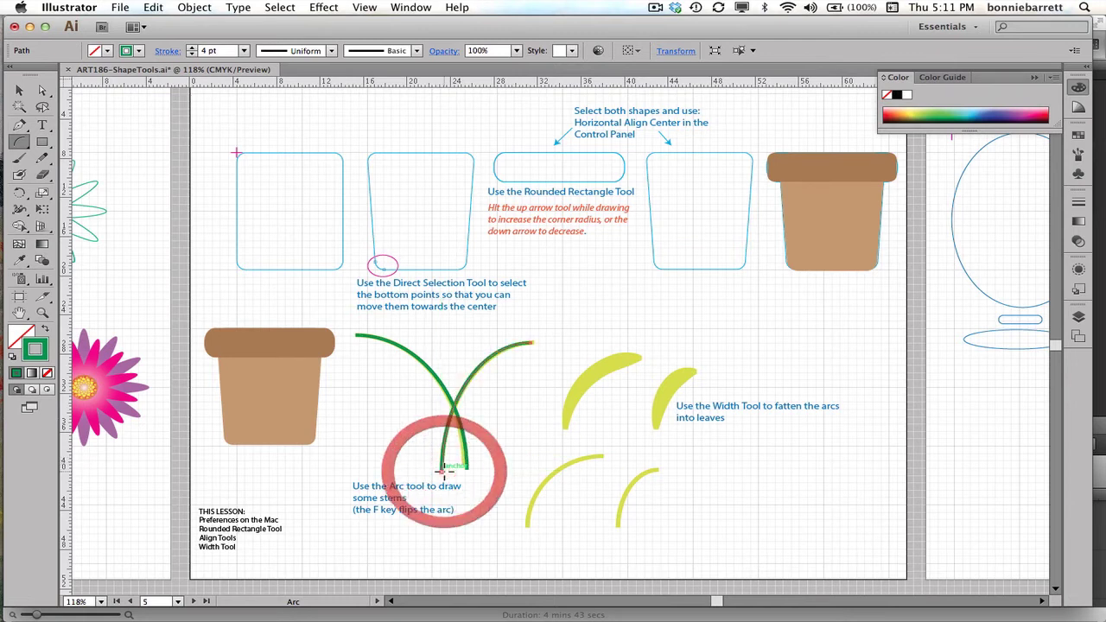
Zoom in on the crossed stems and give both green arcs Round Cap ends.
{"action": "left_click", "coordinate": [41, 313]}
{"action": "left_click_drag", "start_coordinate": [353, 316], "coordinate": [542, 486]}
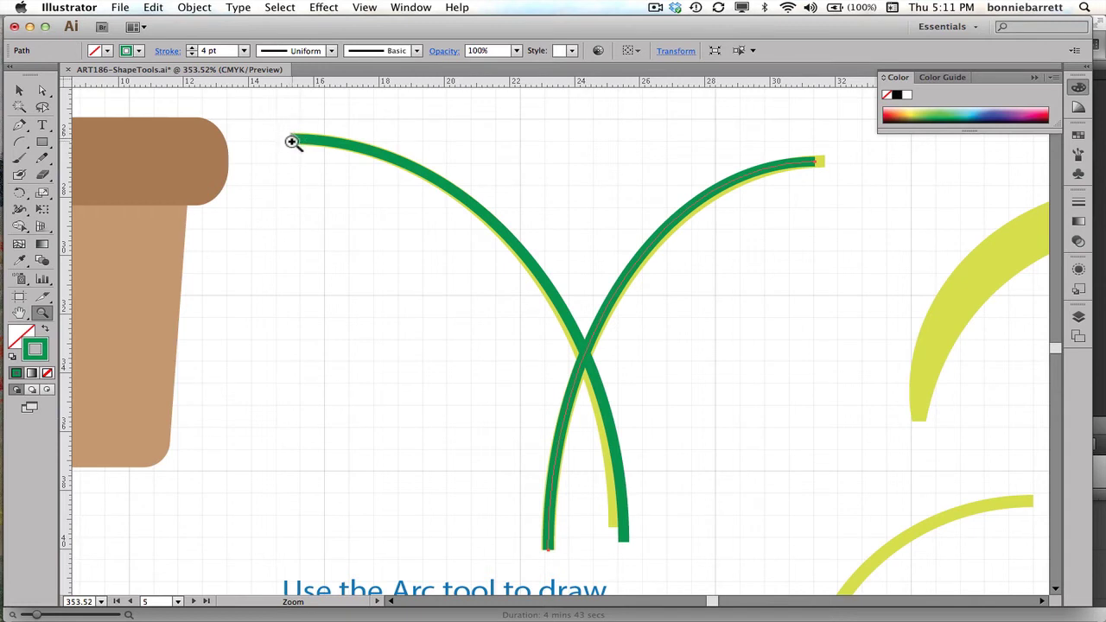
{"action": "left_click", "coordinate": [19, 90]}
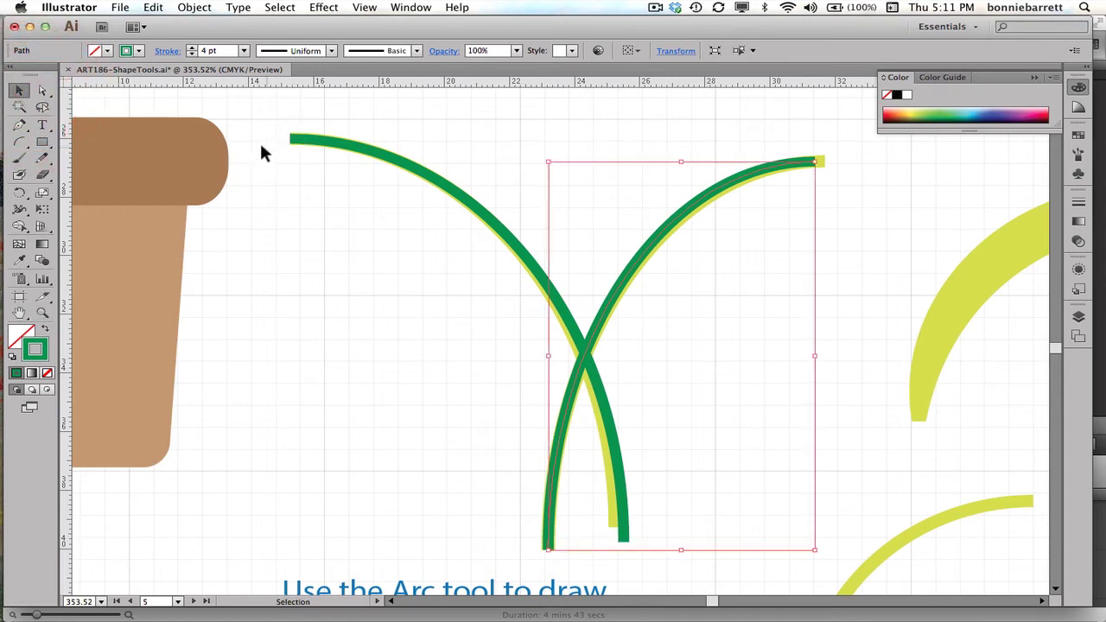
{"action": "left_click_drag", "start_coordinate": [271, 129], "coordinate": [709, 362]}
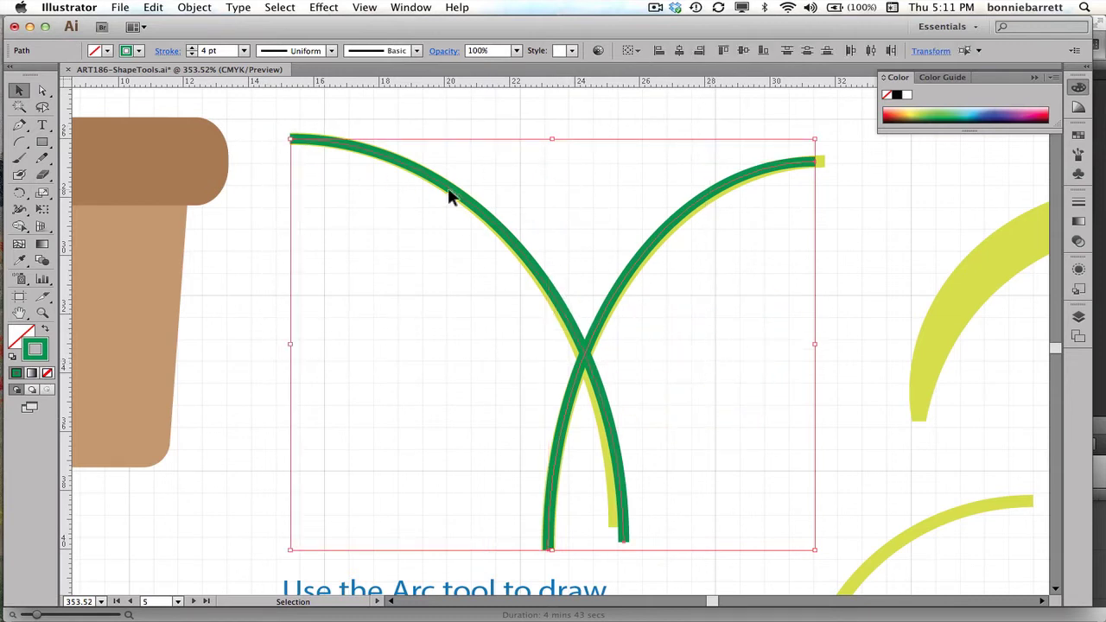
{"action": "left_click", "coordinate": [168, 52]}
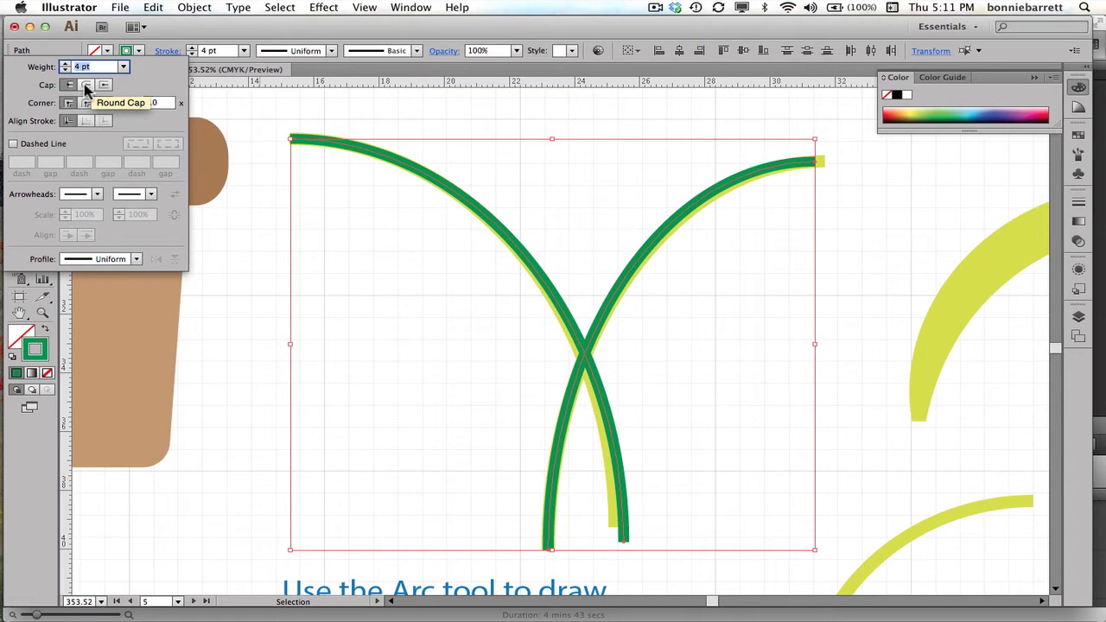
{"action": "left_click", "coordinate": [86, 86]}
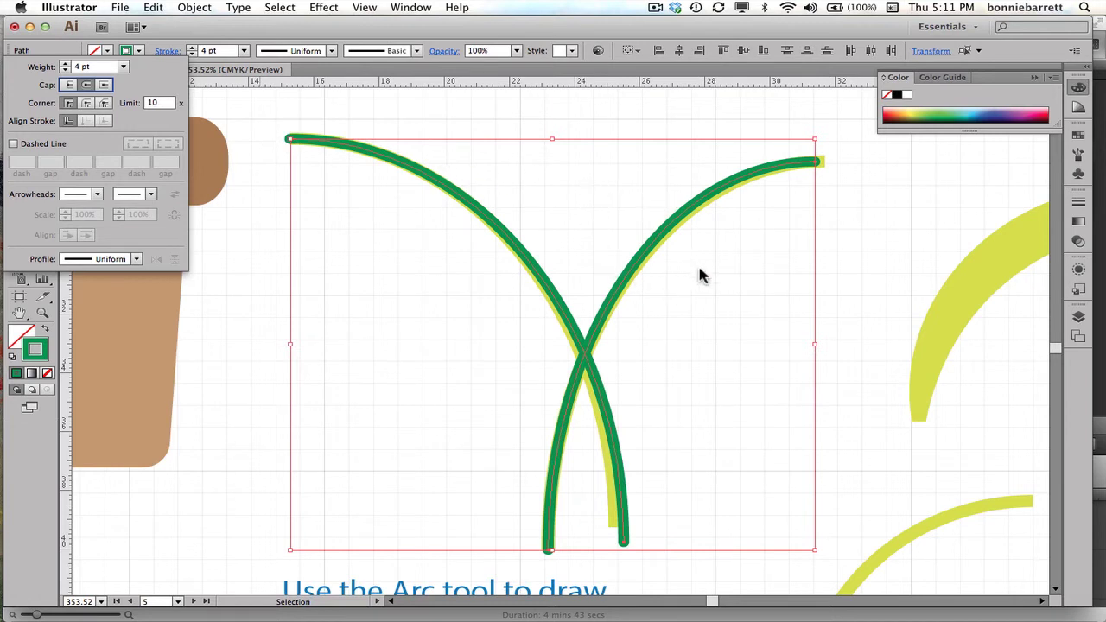
Deselect the arcs and pan the view down to the lower yellow arcs.
{"action": "left_click", "coordinate": [729, 304]}
{"action": "mouse_move", "coordinate": [847, 299]}
{"action": "left_mouse_down"}
{"action": "mouse_move", "coordinate": [731, 289]}
{"action": "mouse_move", "coordinate": [554, 200]}
{"action": "mouse_move", "coordinate": [496, 148]}
{"action": "mouse_move", "coordinate": [506, 92]}
{"action": "left_mouse_up"}
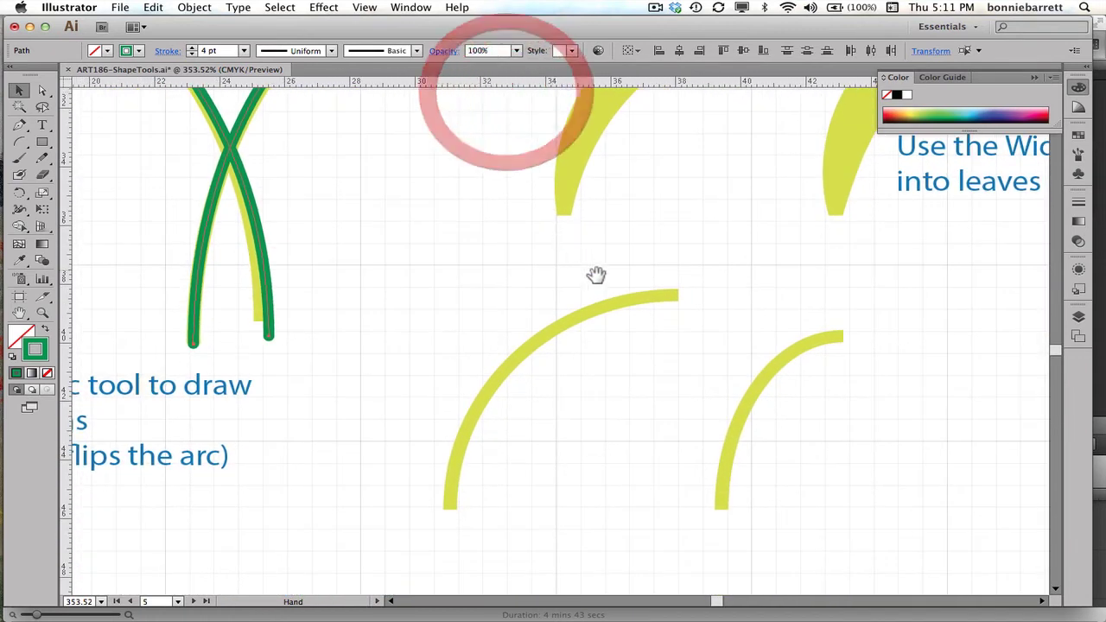
{"action": "key", "text": "space"}
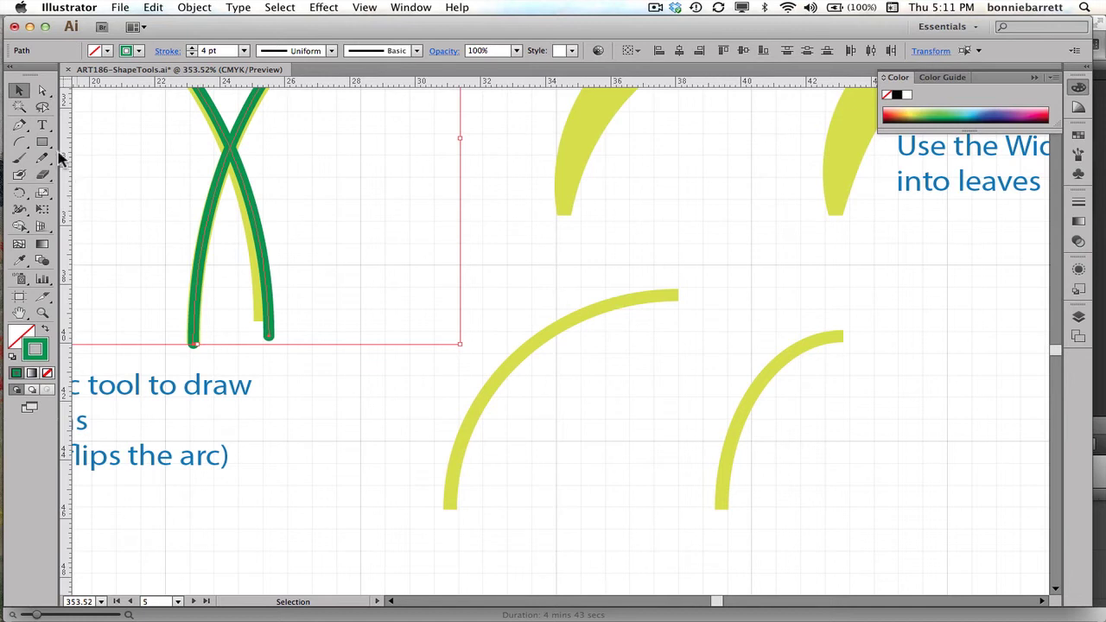
Draw green arcs over the left and right lower yellow leaf arcs.
{"action": "left_click", "coordinate": [19, 141], "text": "alt"}
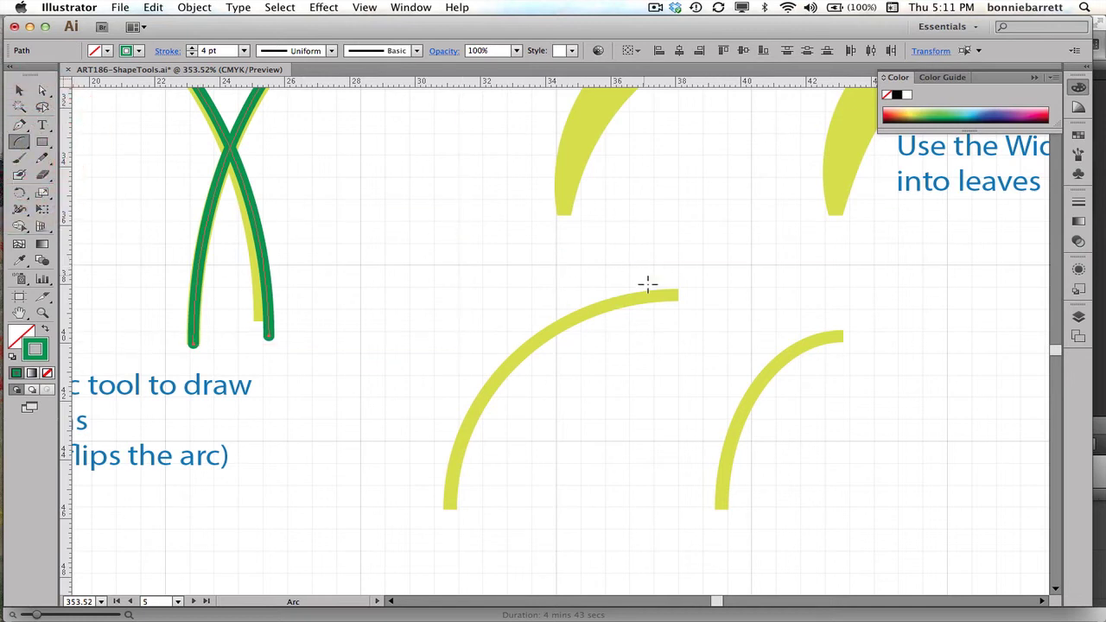
{"action": "left_click_drag", "start_coordinate": [674, 294], "coordinate": [448, 511]}
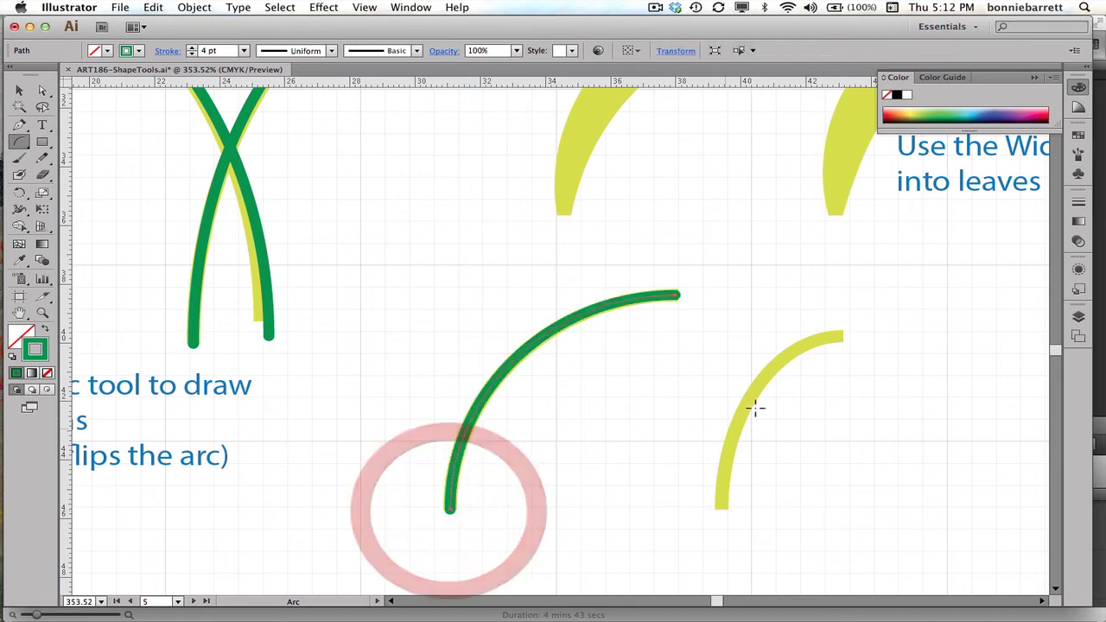
{"action": "left_click_drag", "start_coordinate": [837, 335], "coordinate": [721, 512]}
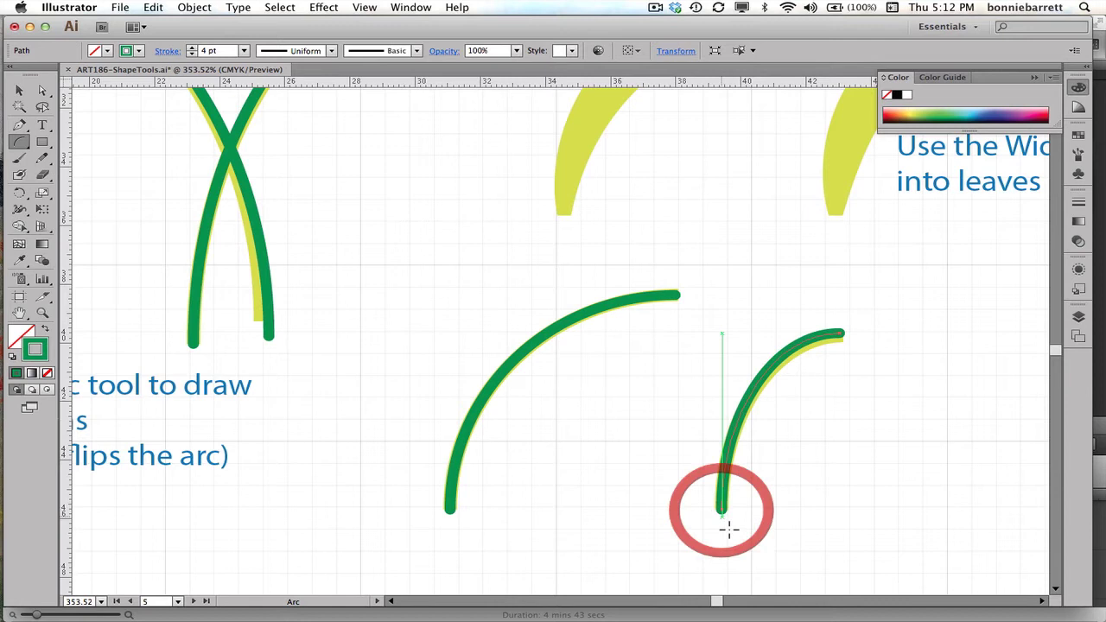
{"action": "left_click_drag", "start_coordinate": [727, 531], "coordinate": [730, 534]}
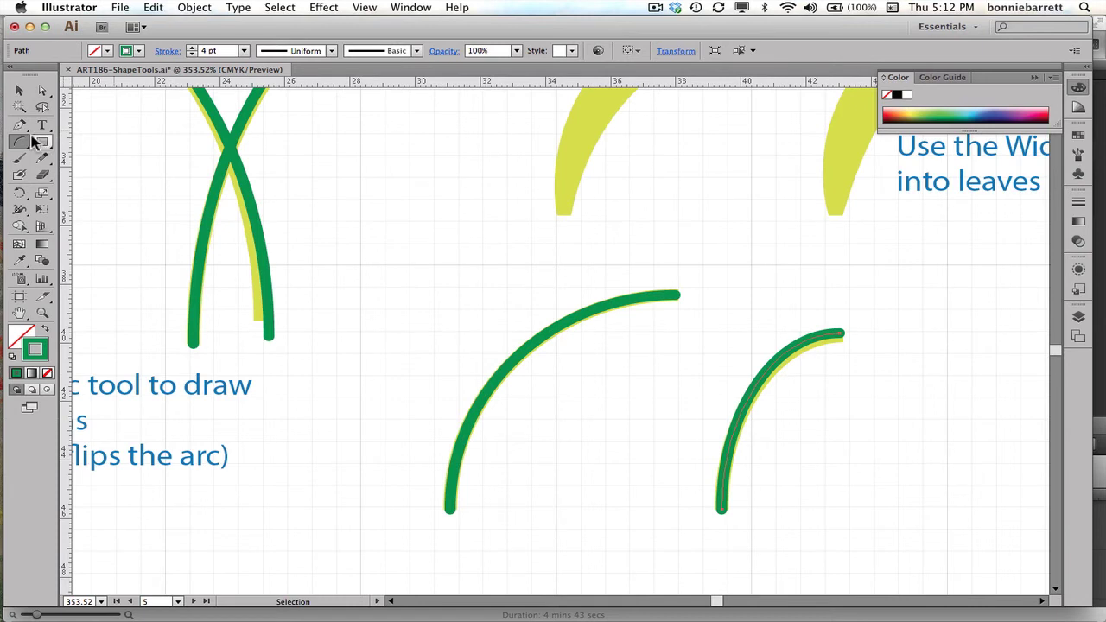
With the Width Tool, widen the middles of both lower arcs and narrow their lower halves into leaves.
{"action": "left_click", "coordinate": [20, 212]}
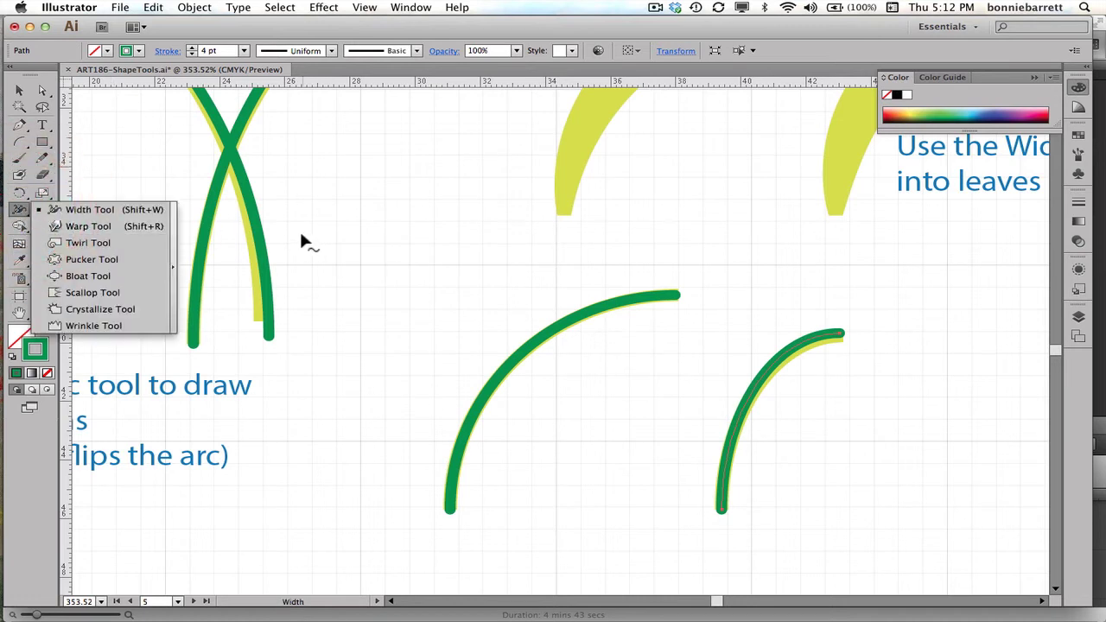
{"action": "mouse_move", "coordinate": [578, 322]}
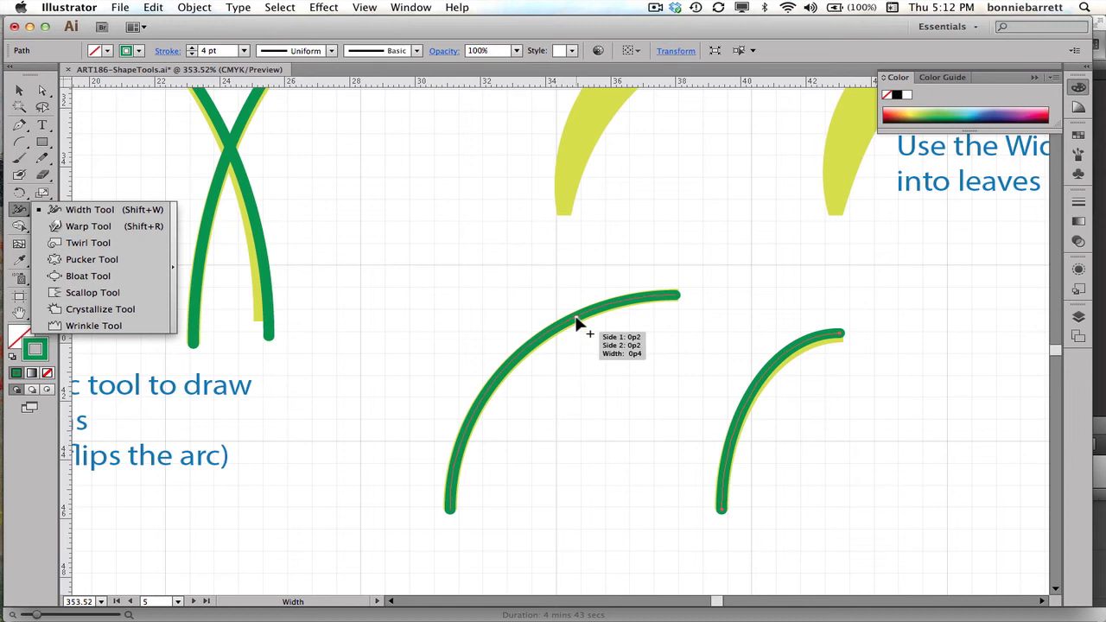
{"action": "mouse_move", "coordinate": [578, 323]}
{"action": "left_mouse_down"}
{"action": "mouse_move", "coordinate": [600, 346]}
{"action": "mouse_move", "coordinate": [587, 329]}
{"action": "left_mouse_up"}
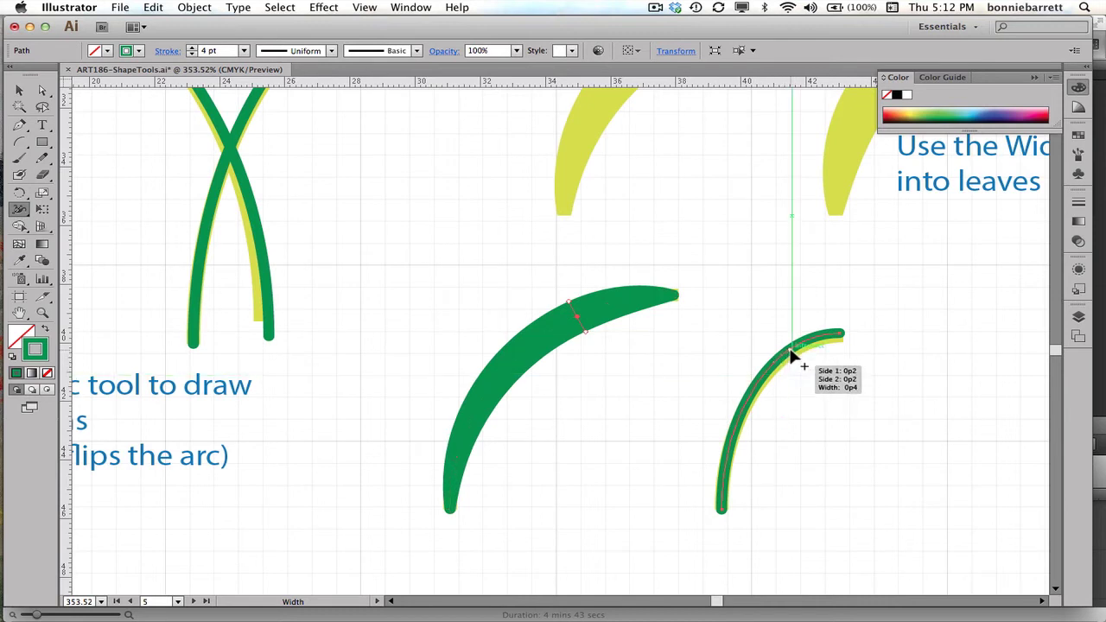
{"action": "left_click_drag", "start_coordinate": [793, 355], "coordinate": [806, 368]}
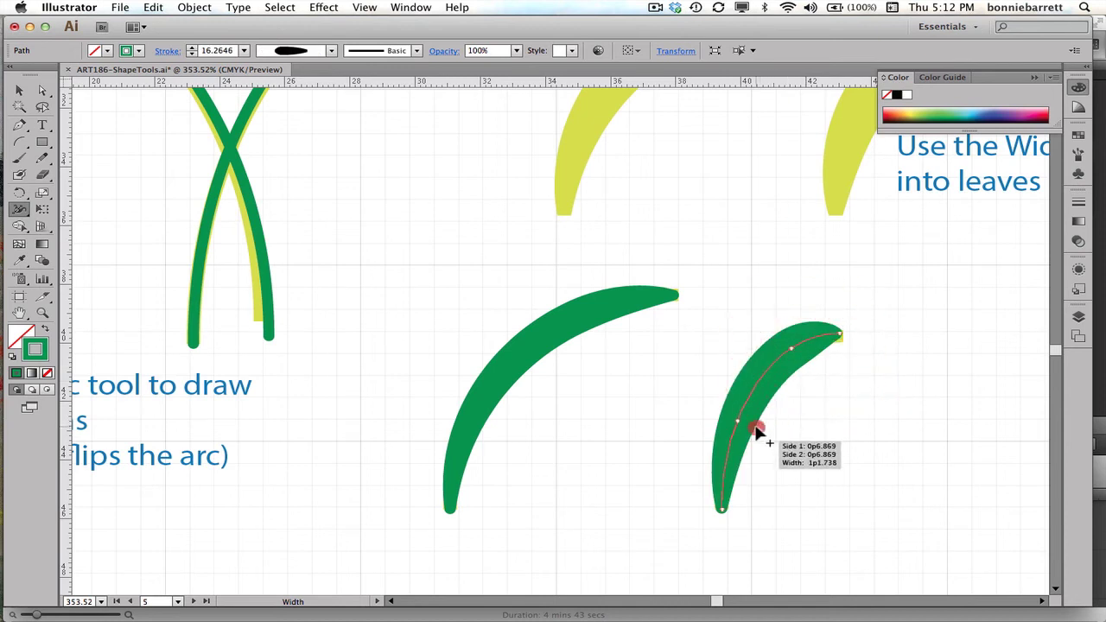
{"action": "left_click_drag", "start_coordinate": [752, 430], "coordinate": [749, 424]}
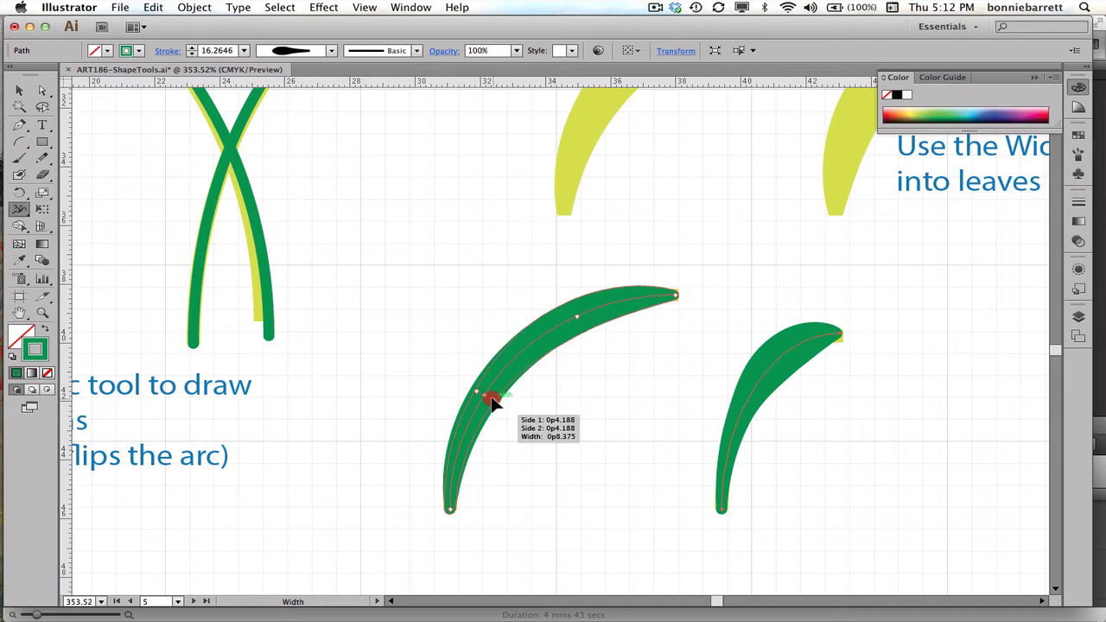
{"action": "left_click_drag", "start_coordinate": [492, 398], "coordinate": [498, 401]}
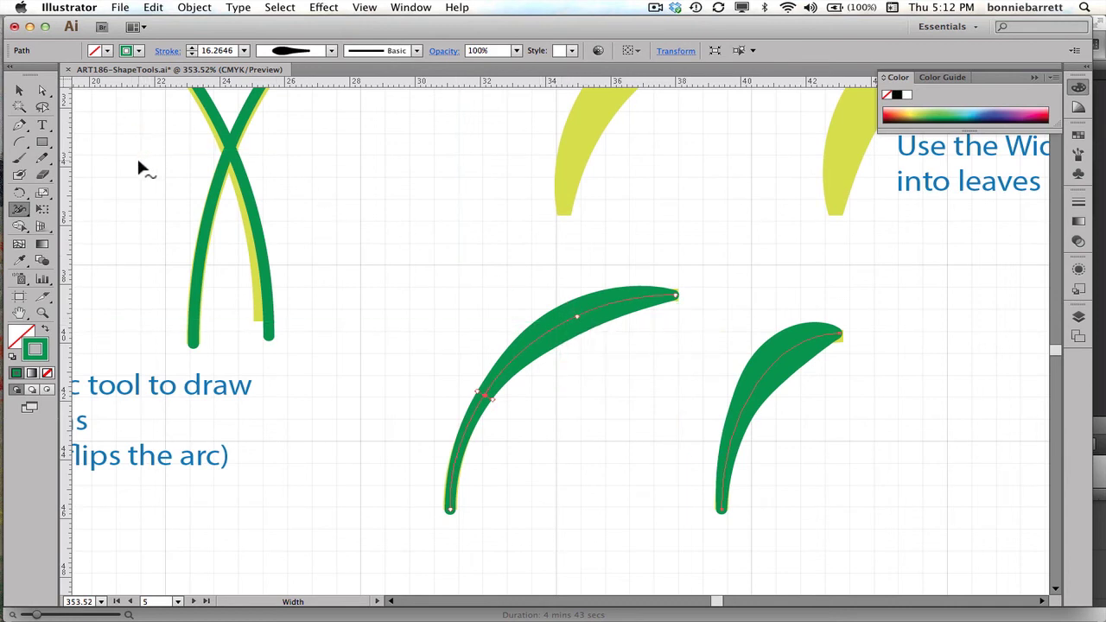
{"action": "left_click", "coordinate": [20, 91]}
{"action": "key", "text": "shift+w"}
{"action": "key", "text": "v"}
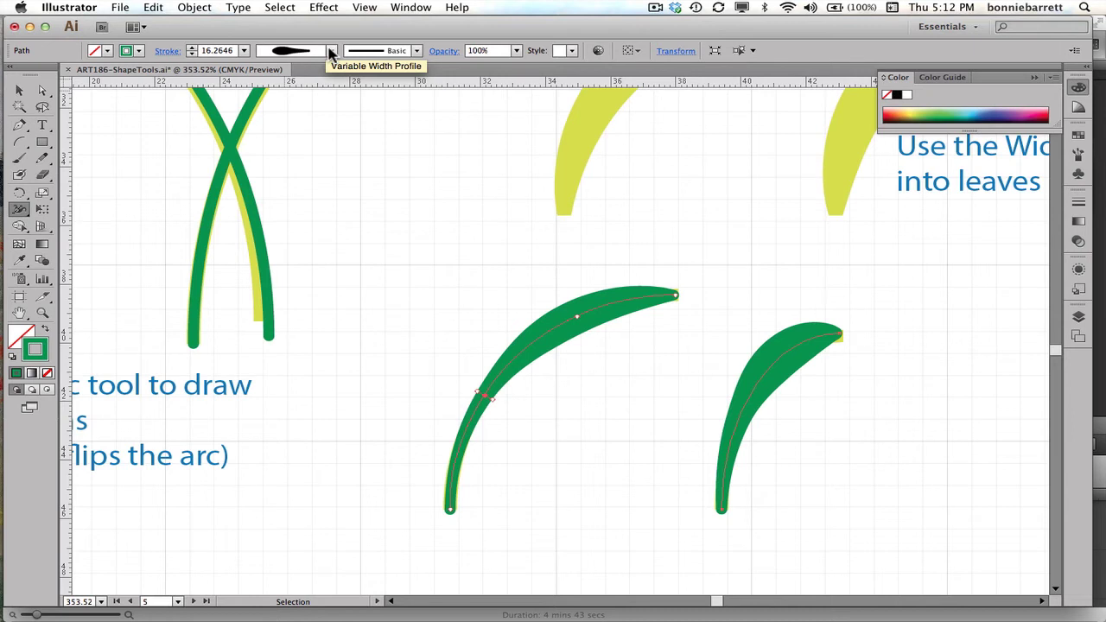
Add the leaf's variable width to the profiles under the name 'leaves'.
{"action": "left_click", "coordinate": [330, 52]}
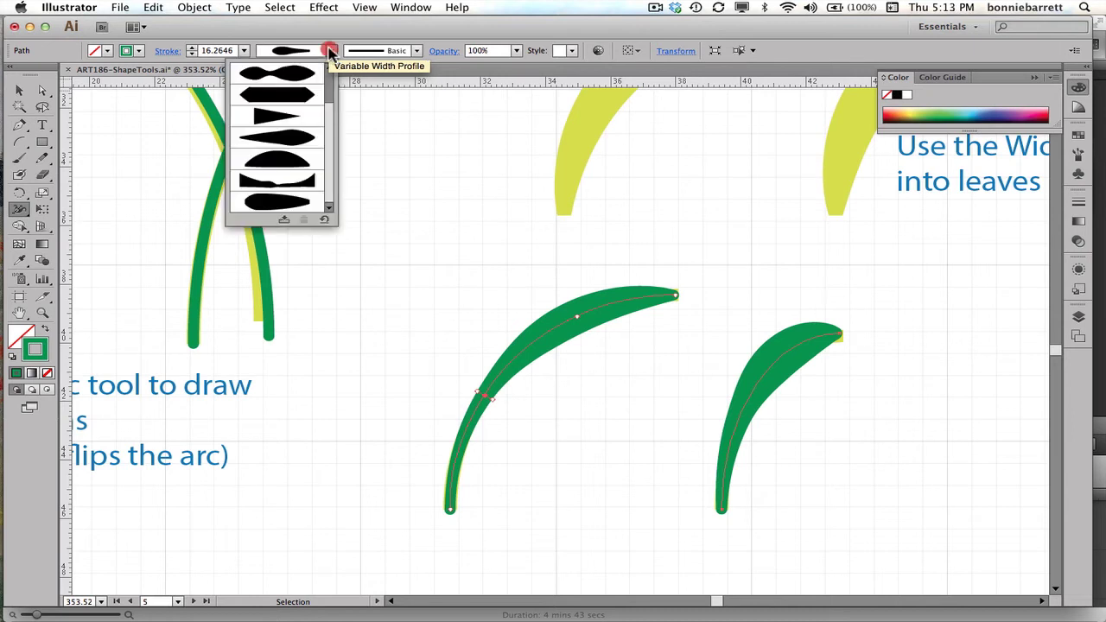
{"action": "left_click", "coordinate": [284, 218]}
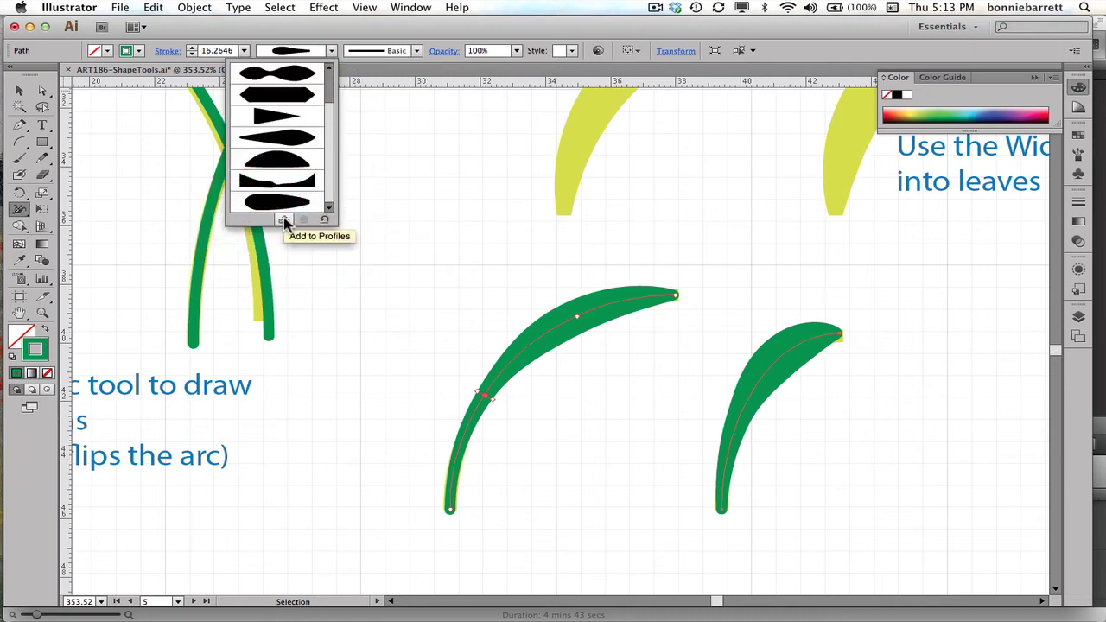
{"action": "left_click", "coordinate": [284, 220]}
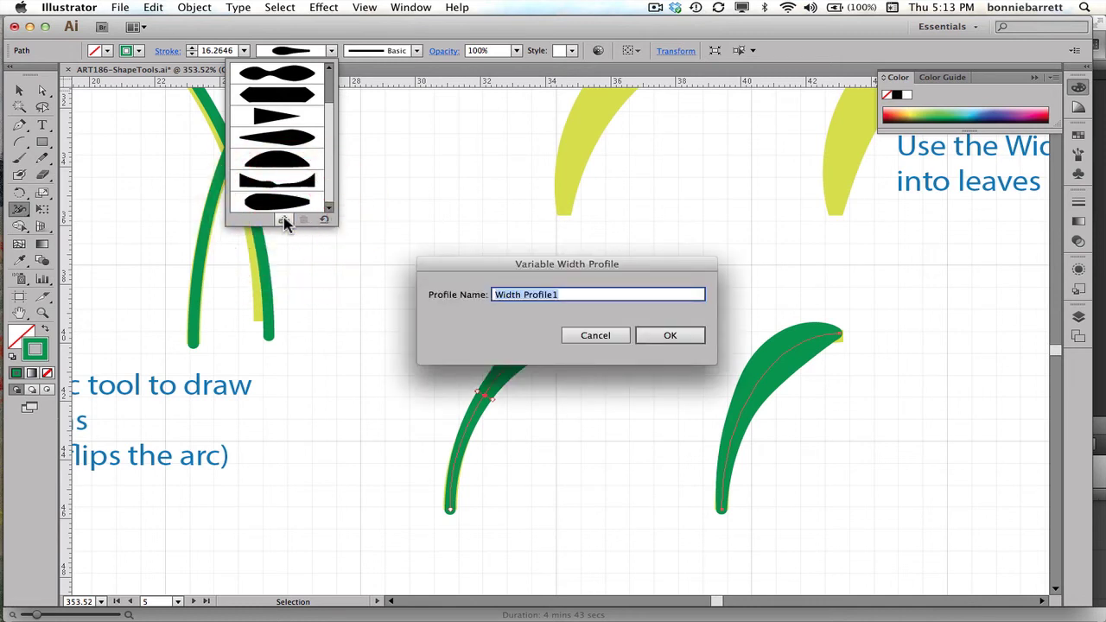
{"action": "type", "text": "leafy"}
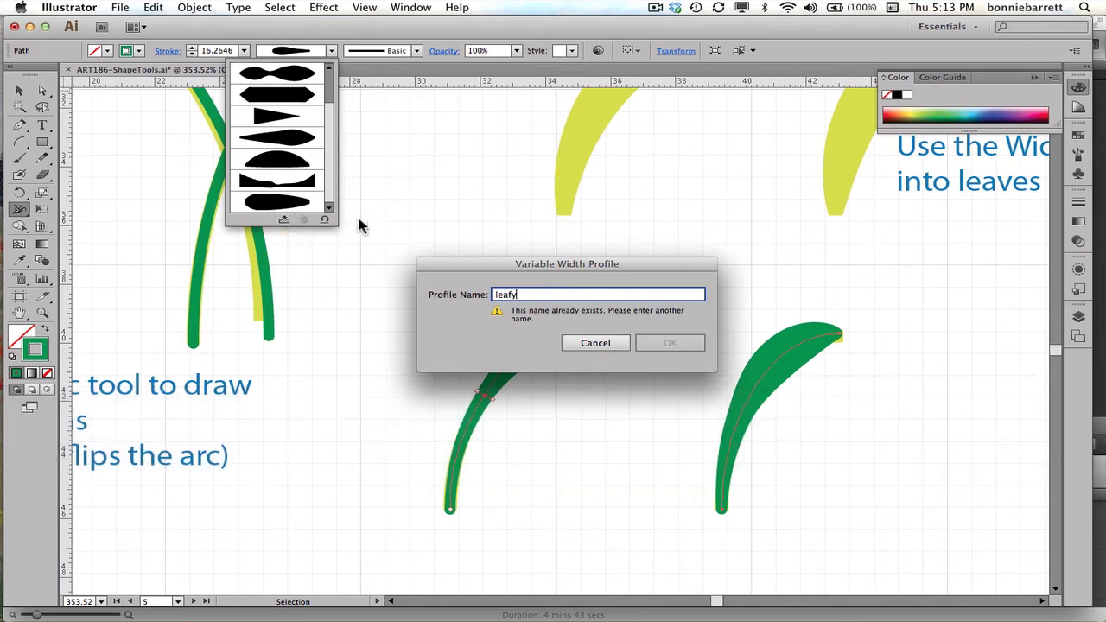
{"action": "key", "text": "BackSpace"}
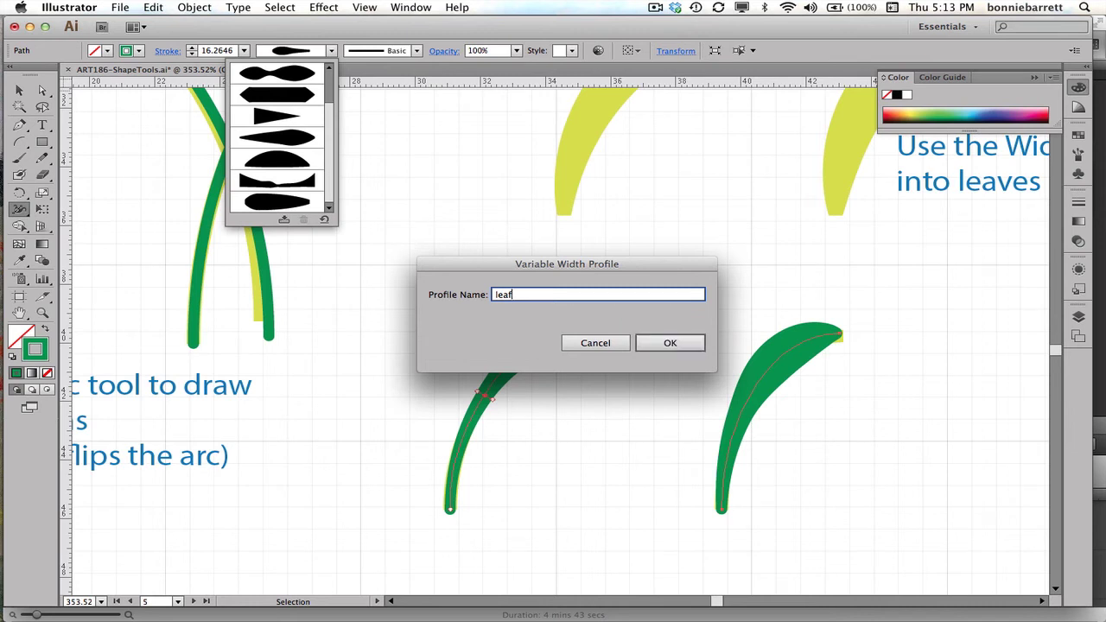
{"action": "type", "text": "ves"}
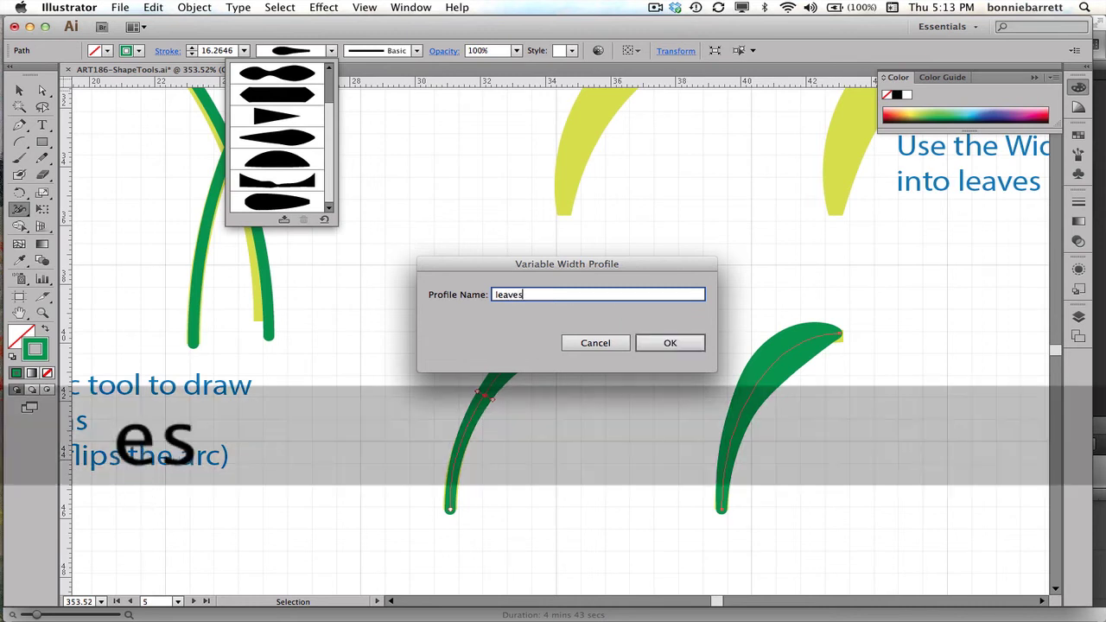
{"action": "left_click", "coordinate": [668, 345]}
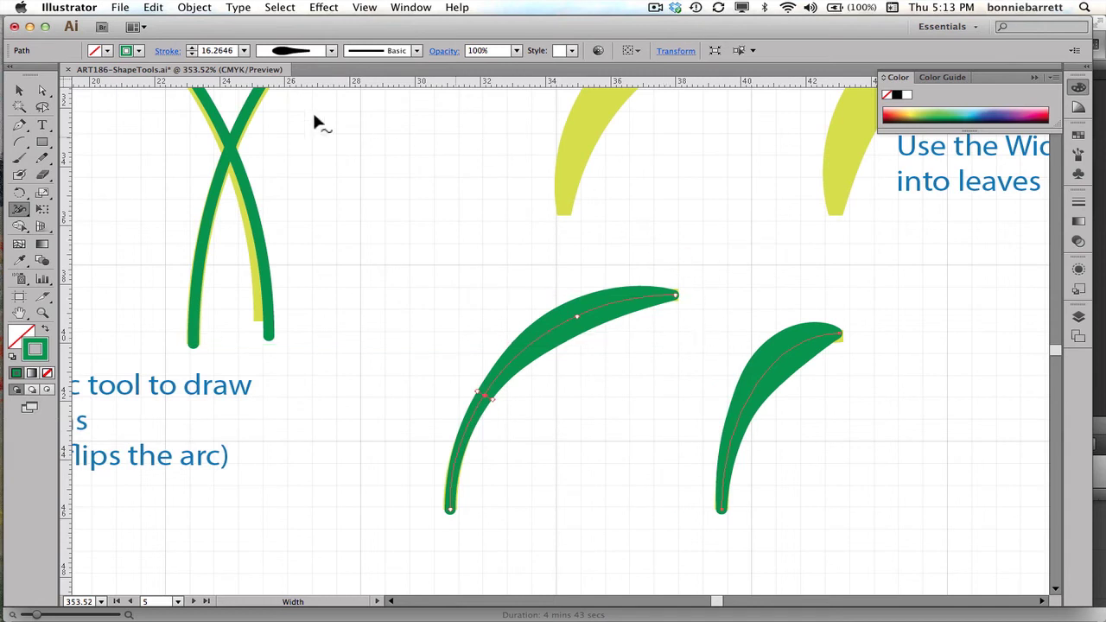
Draw a new arc above the leaves.
{"action": "left_click", "coordinate": [18, 142], "text": "alt"}
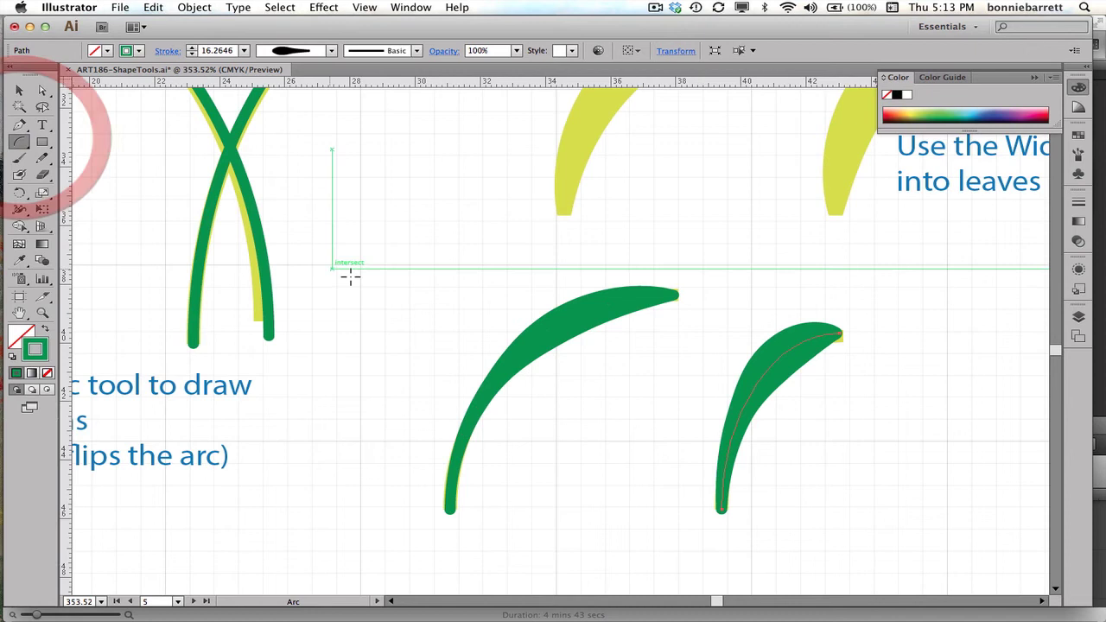
{"action": "mouse_move", "coordinate": [363, 351]}
{"action": "left_mouse_down"}
{"action": "mouse_move", "coordinate": [433, 209]}
{"action": "mouse_move", "coordinate": [449, 210]}
{"action": "left_mouse_up"}
{"action": "key", "text": "v"}
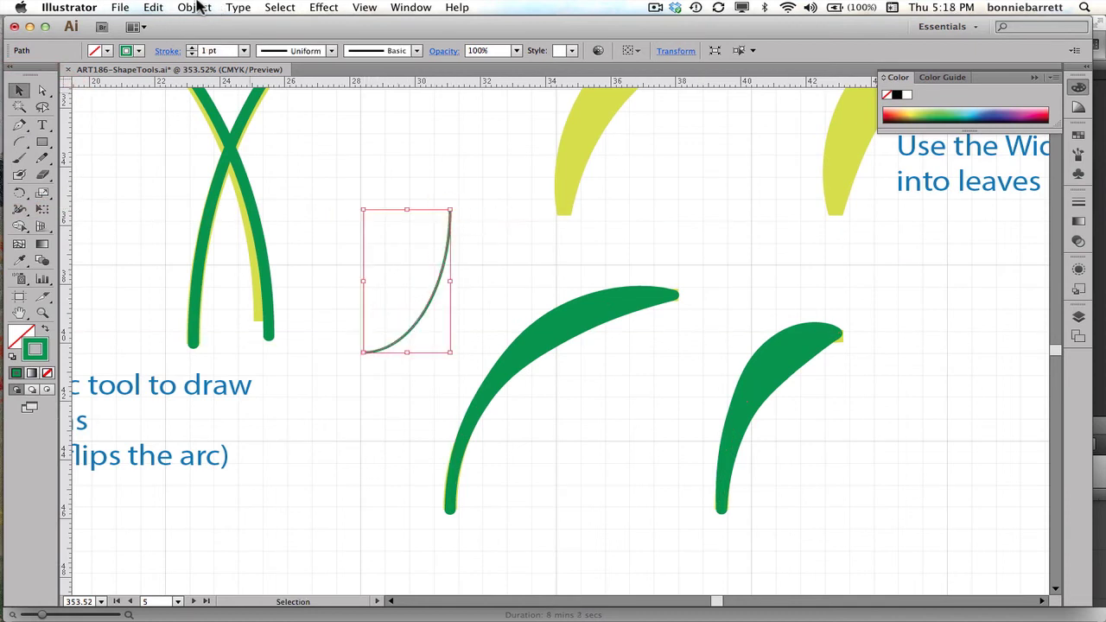
Give the new arc a 4 pt stroke and the 'leaves' width profile.
{"action": "left_click", "coordinate": [246, 50]}
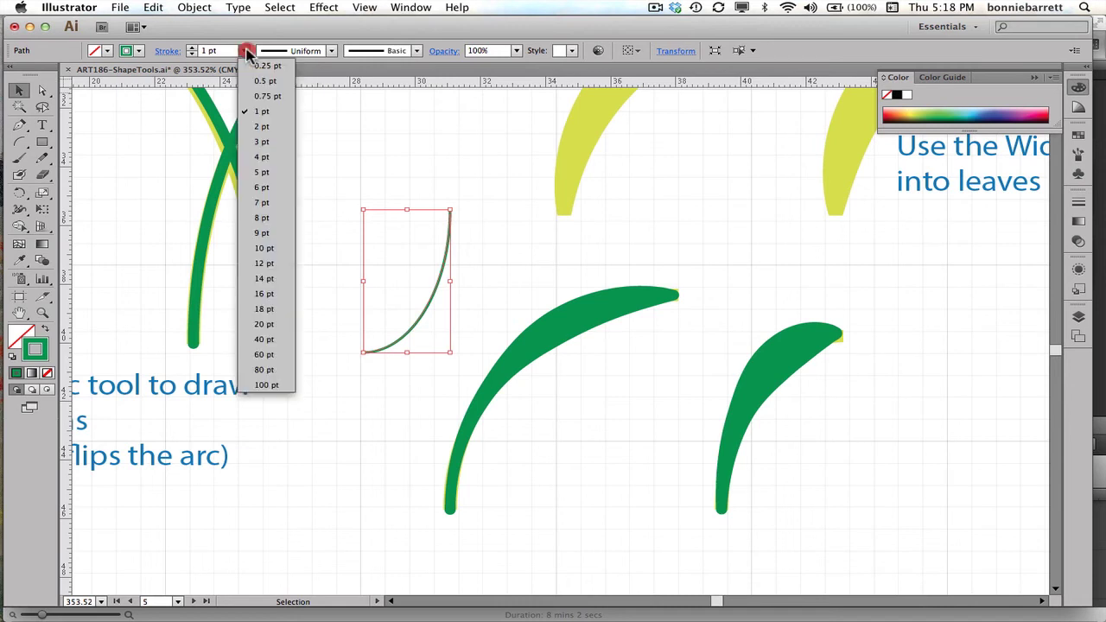
{"action": "left_click", "coordinate": [265, 157]}
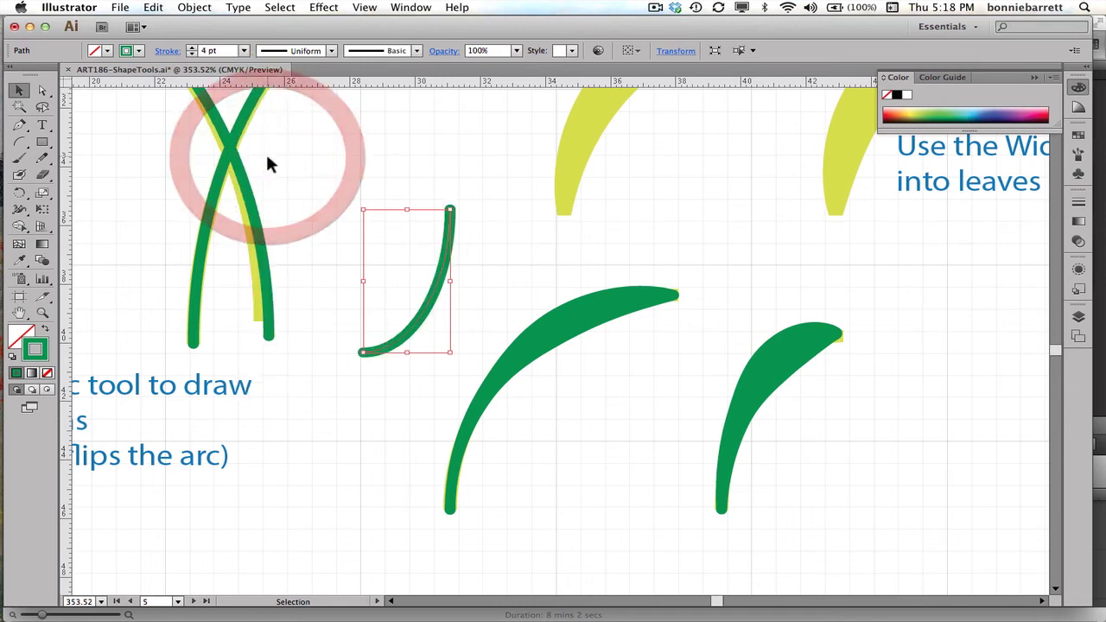
{"action": "left_click", "coordinate": [331, 50]}
{"action": "left_click_drag", "start_coordinate": [328, 148], "coordinate": [327, 203]}
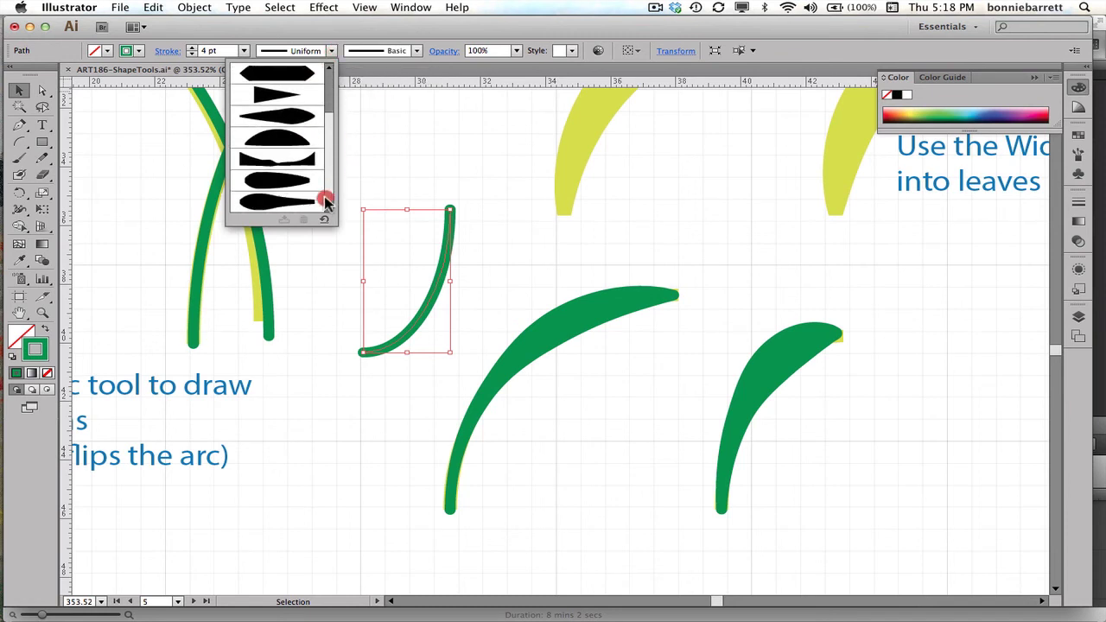
{"action": "left_click", "coordinate": [275, 206]}
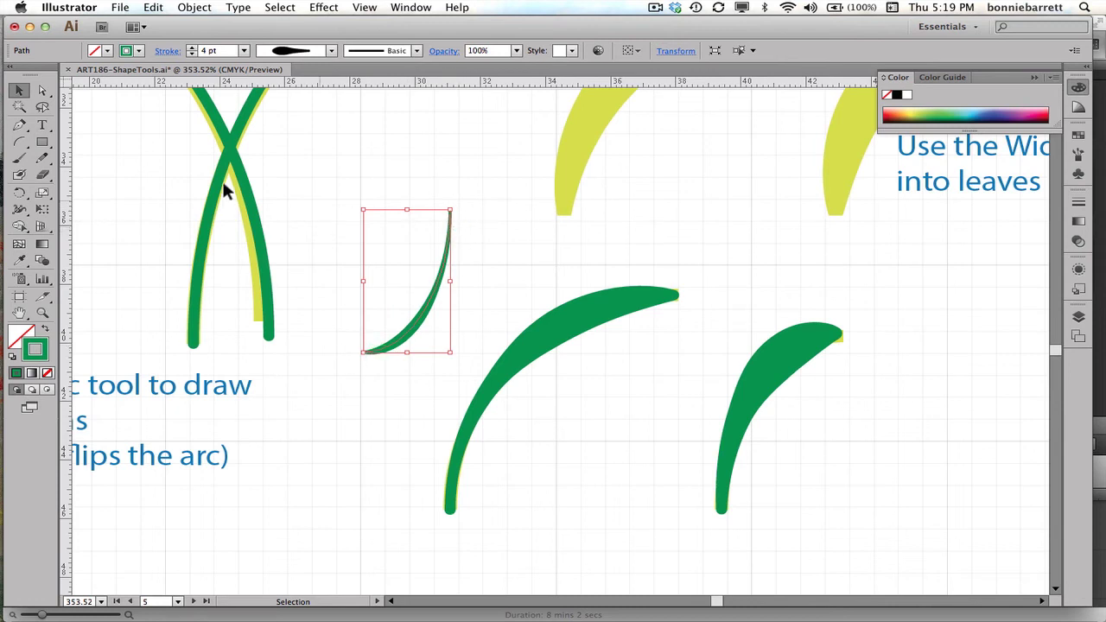
Draw another arc near the top and select it together with the previous arc.
{"action": "left_click", "coordinate": [23, 144]}
{"action": "left_click_drag", "start_coordinate": [390, 128], "coordinate": [418, 150]}
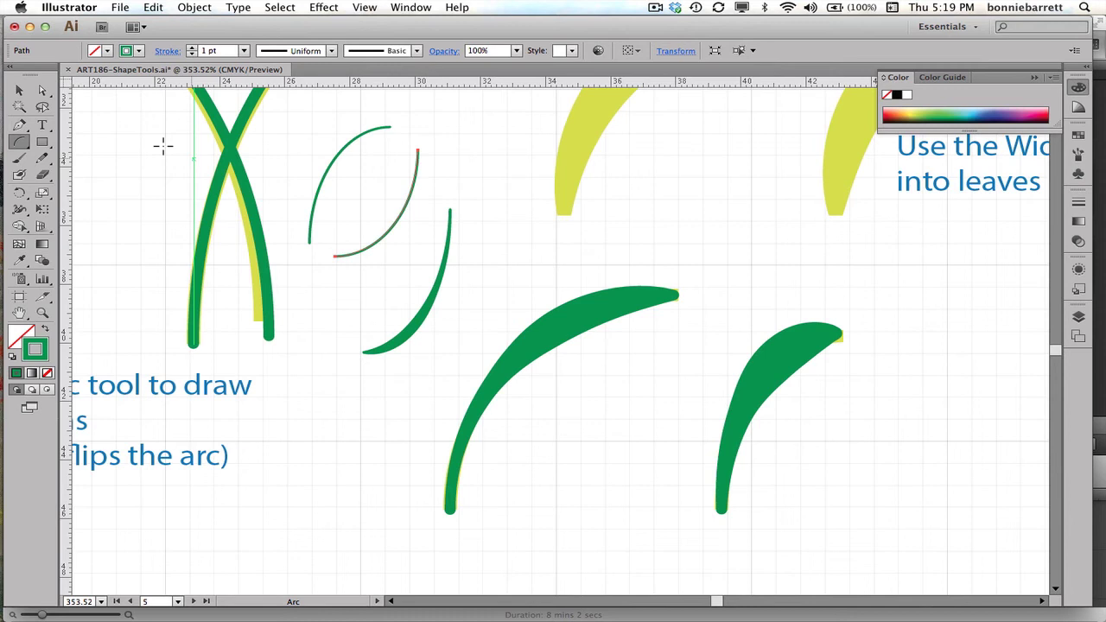
{"action": "left_click", "coordinate": [20, 93]}
{"action": "left_click", "coordinate": [19, 91]}
{"action": "left_click_drag", "start_coordinate": [308, 128], "coordinate": [412, 233]}
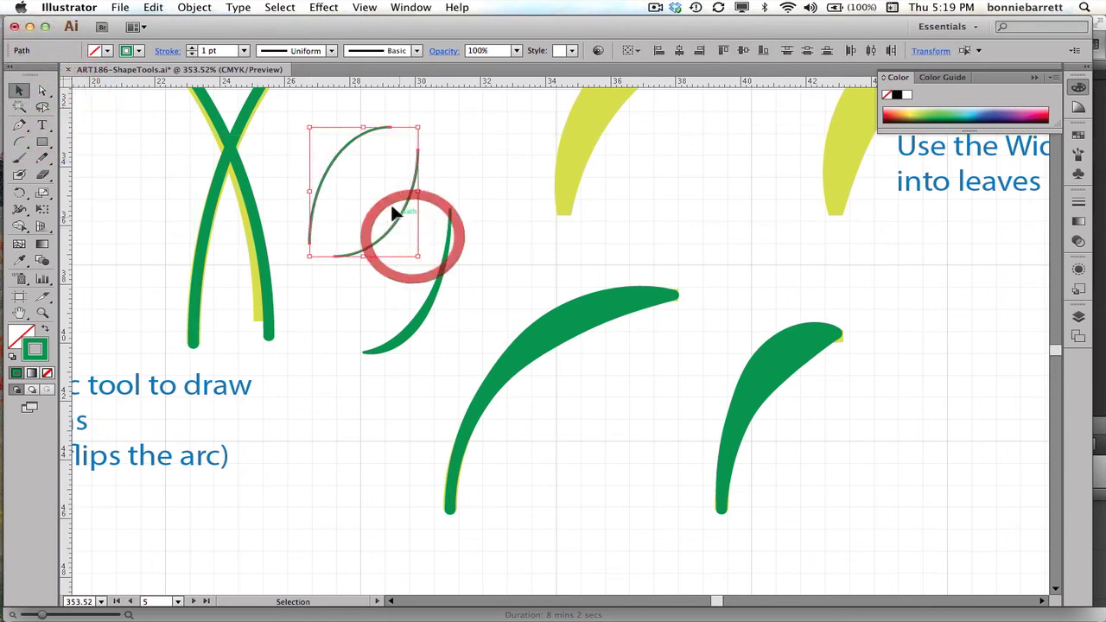
Set both arcs to a 4 pt stroke with a tapered leaf width profile.
{"action": "left_click", "coordinate": [244, 51]}
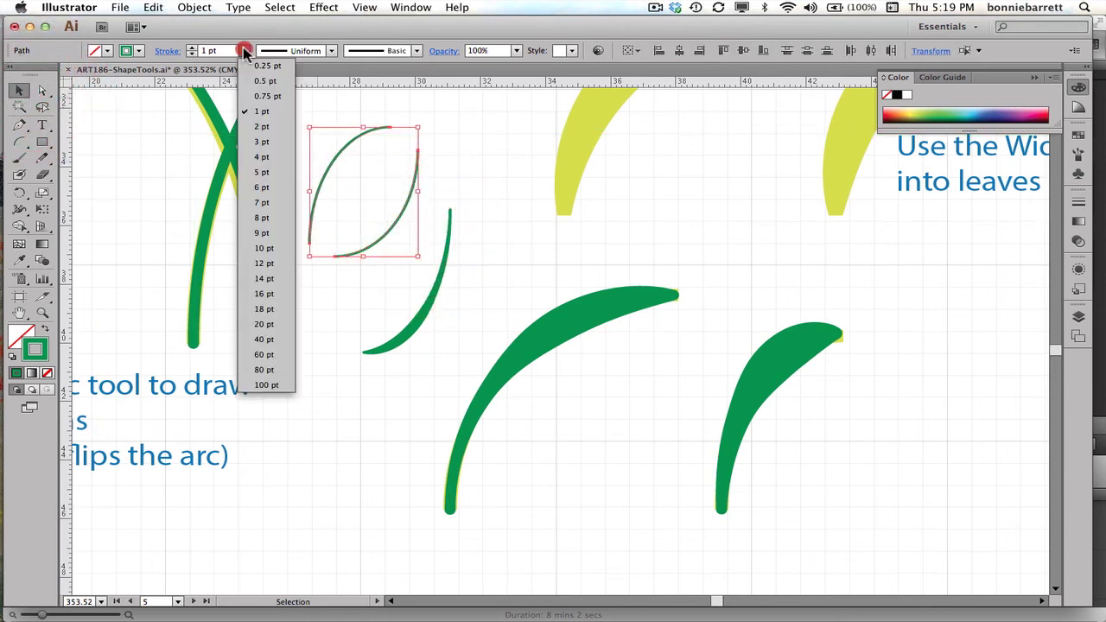
{"action": "left_click", "coordinate": [260, 156]}
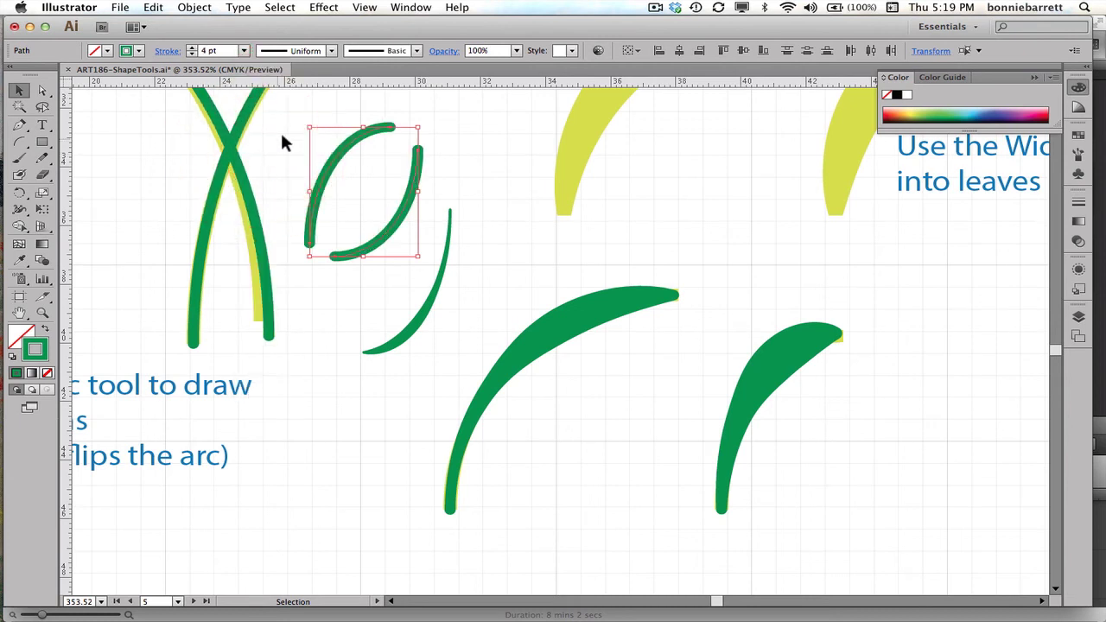
{"action": "left_click", "coordinate": [331, 50]}
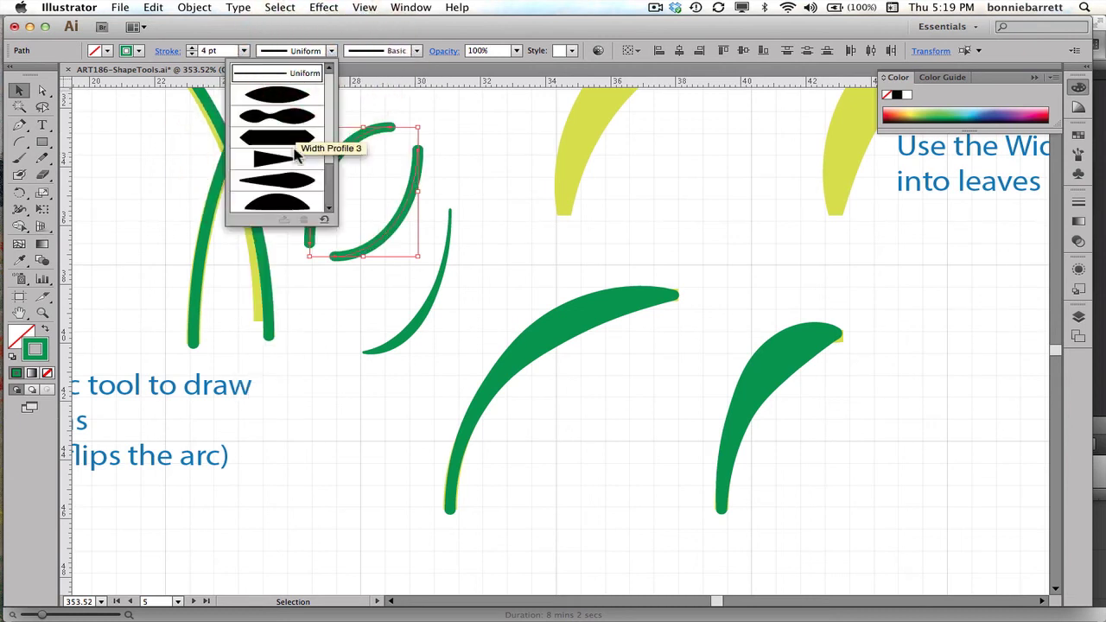
{"action": "scroll", "coordinate": [322, 207], "scroll_direction": "down", "scroll_amount": 2}
{"action": "left_click", "coordinate": [277, 183]}
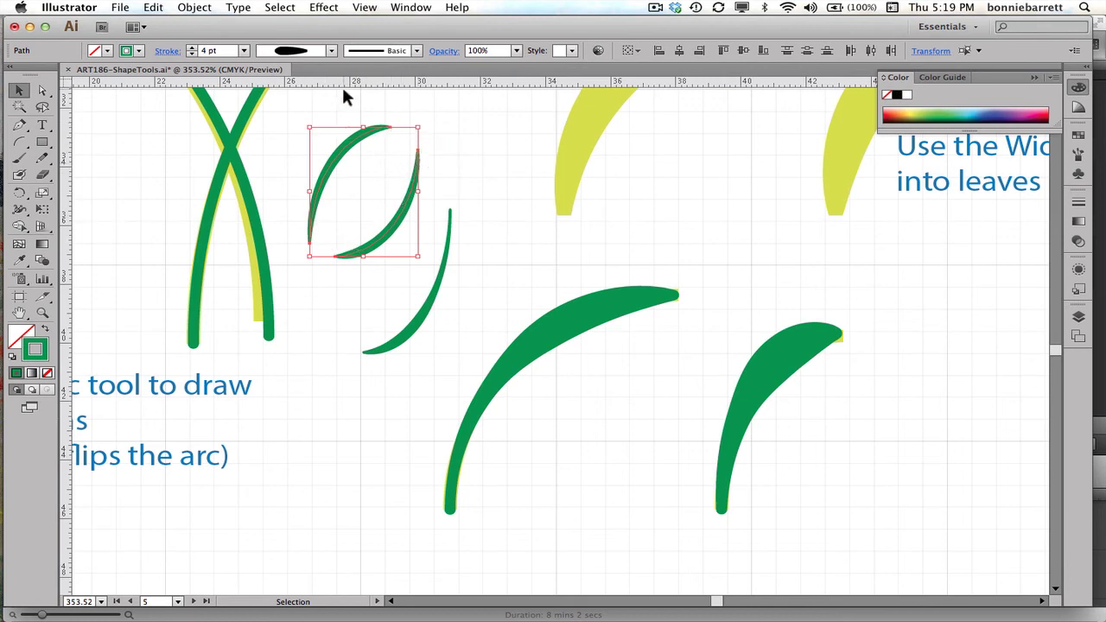
Raise the two arcs' stroke to 5 pt and select all three practice arcs.
{"action": "left_click", "coordinate": [245, 51]}
{"action": "left_click", "coordinate": [257, 172]}
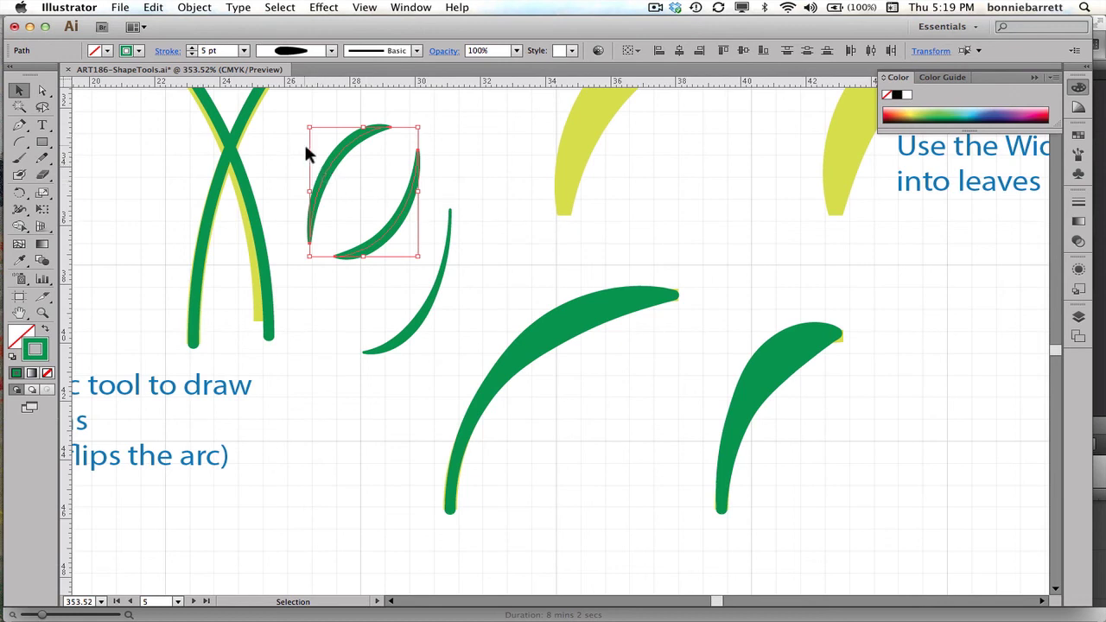
{"action": "mouse_move", "coordinate": [326, 113]}
{"action": "left_mouse_down"}
{"action": "mouse_move", "coordinate": [385, 236]}
{"action": "mouse_move", "coordinate": [447, 322]}
{"action": "left_mouse_up"}
Delete the three practice arcs and fit artboard 5 in the window.
{"action": "key", "text": "Delete"}
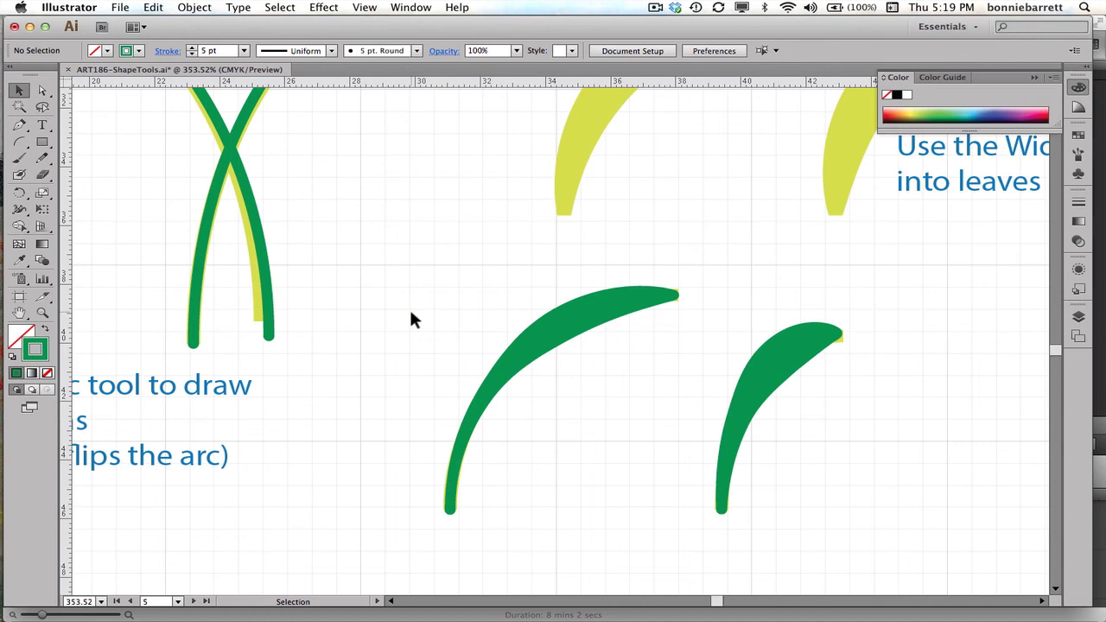
{"action": "key", "text": "super+0"}
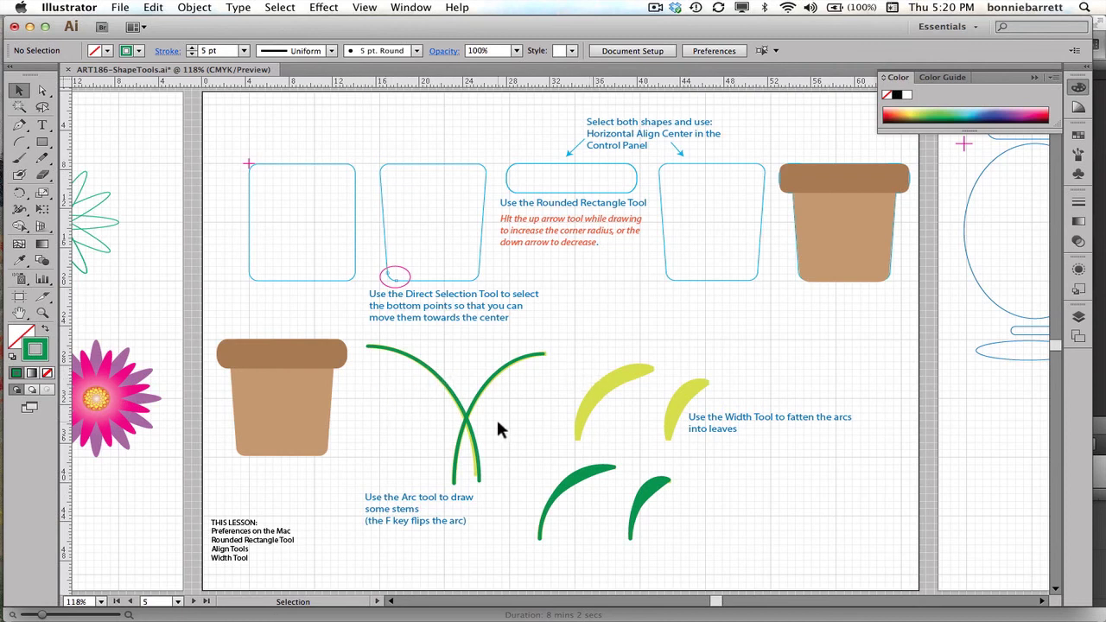
Switch to artboard '7 Tryout Space' from the artboard navigation list.
{"action": "left_click", "coordinate": [178, 603]}
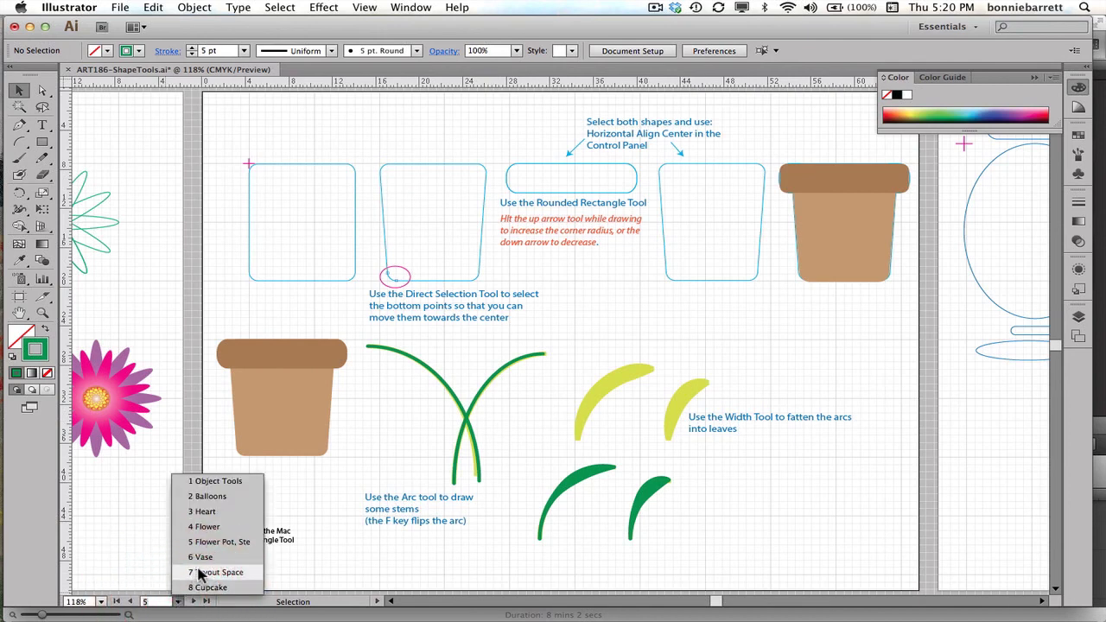
{"action": "left_click", "coordinate": [201, 573]}
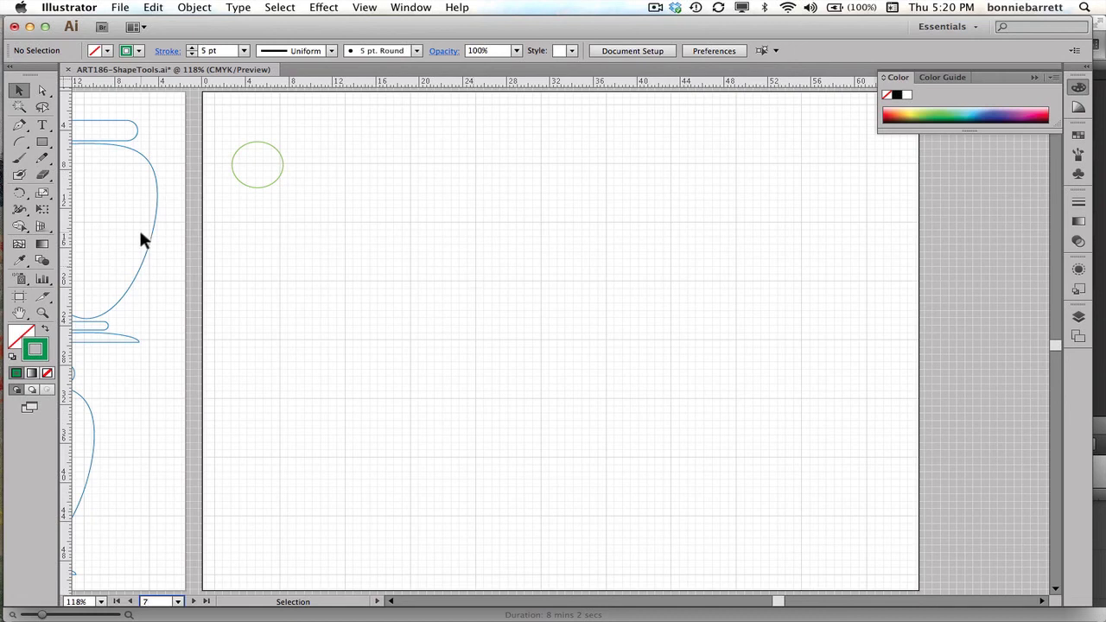
Pan right until the vase outline artboard shows beside the Tryout Space.
{"action": "mouse_move", "coordinate": [96, 191]}
{"action": "left_mouse_down"}
{"action": "mouse_move", "coordinate": [240, 217]}
{"action": "mouse_move", "coordinate": [470, 182]}
{"action": "mouse_move", "coordinate": [736, 198]}
{"action": "mouse_move", "coordinate": [733, 178]}
{"action": "mouse_move", "coordinate": [730, 210]}
{"action": "left_mouse_up"}
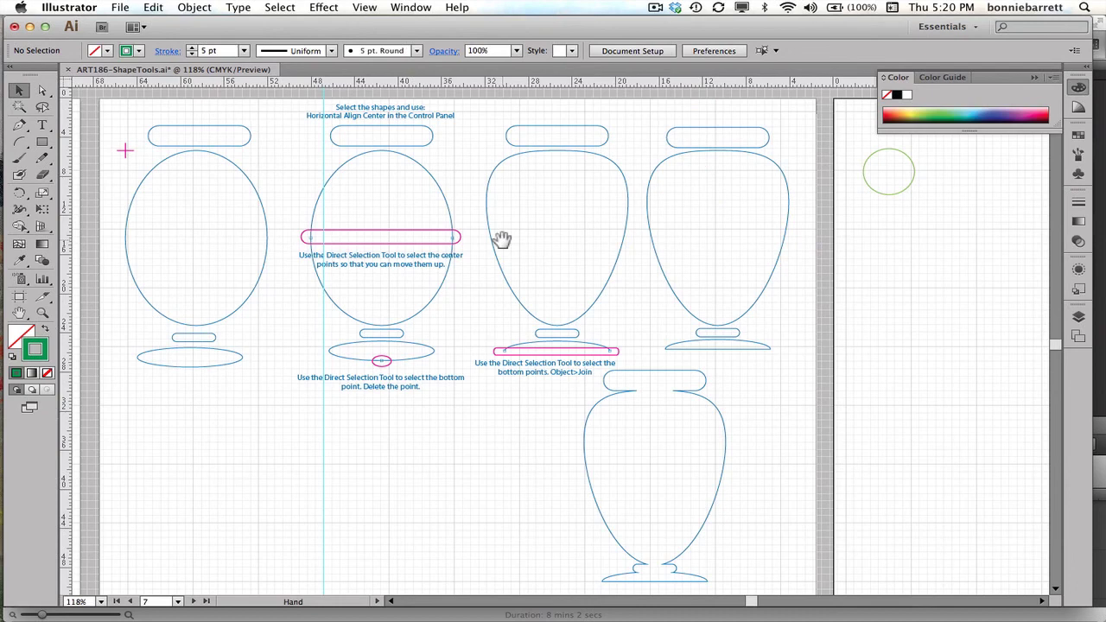